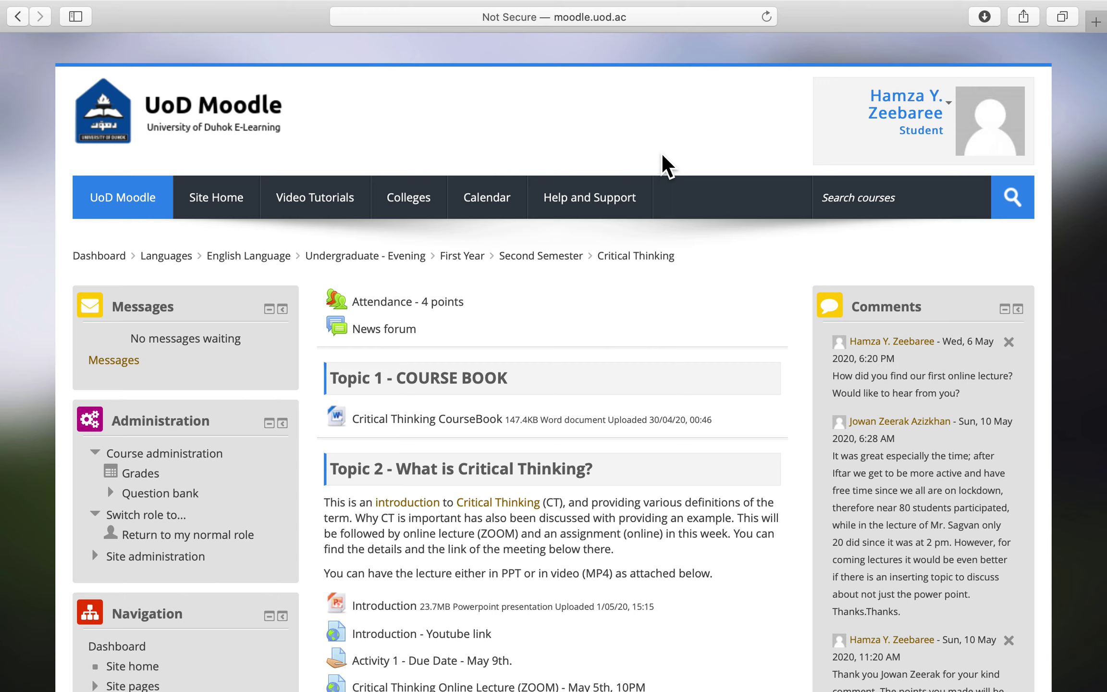
# Open Assignment 3 - tutorial in a new tab and switch to it.
pyautogui.scroll(-5, 644, 277)
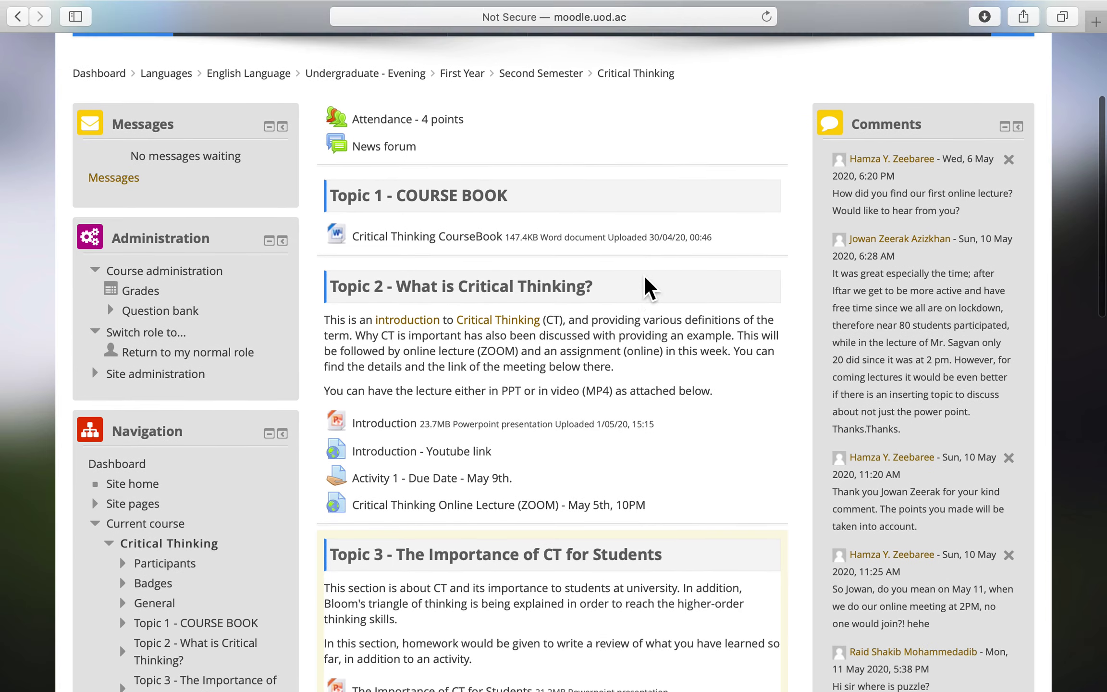
pyautogui.scroll(-15, 645, 283)
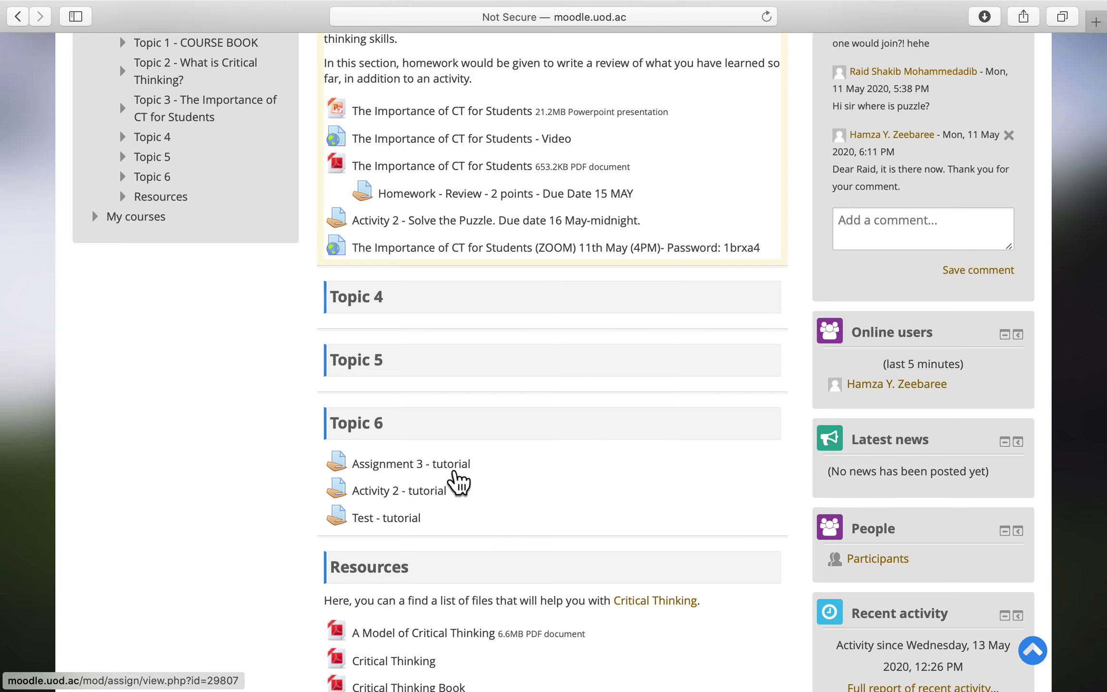
pyautogui.rightClick(454, 476)
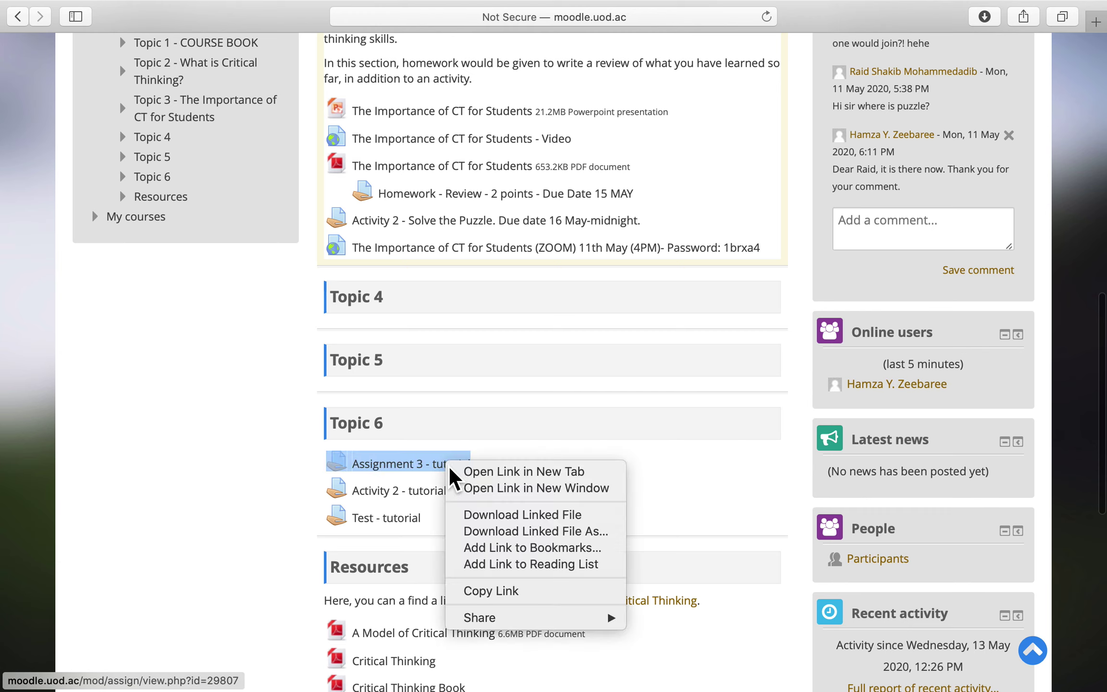
pyautogui.click(481, 469)
pyautogui.click(794, 45)
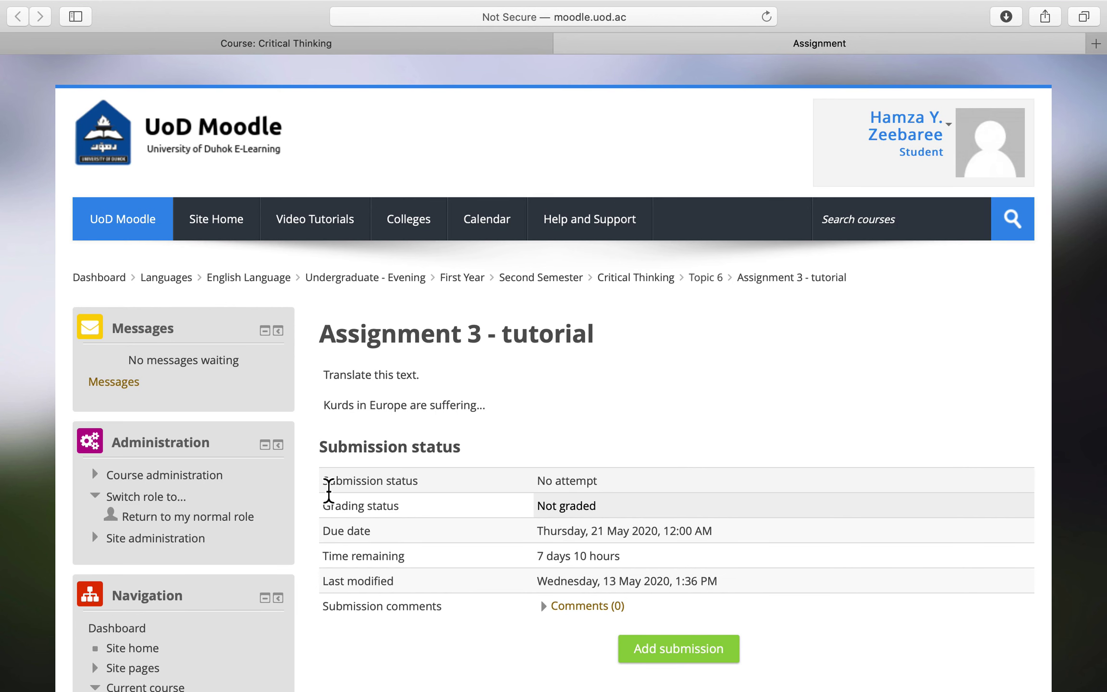
# Highlight the Submission status rows showing No attempt, Not graded and time remaining.
pyautogui.moveTo(327, 483); pyautogui.dragTo(432, 491)
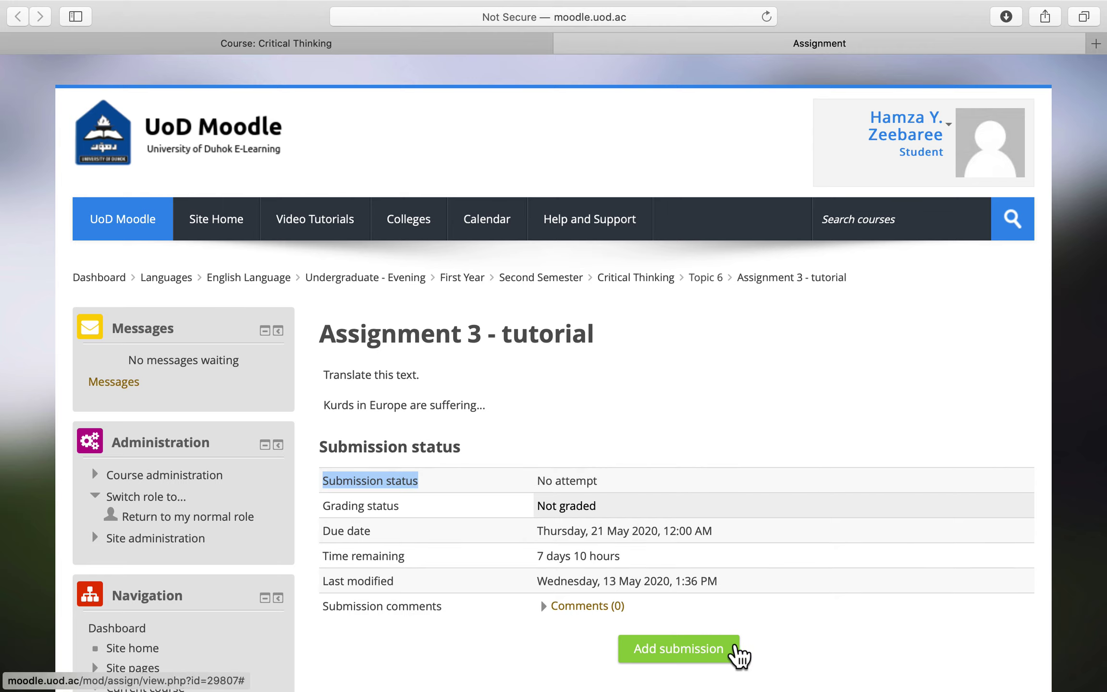
pyautogui.moveTo(331, 505); pyautogui.dragTo(496, 547)
pyautogui.click(385, 512)
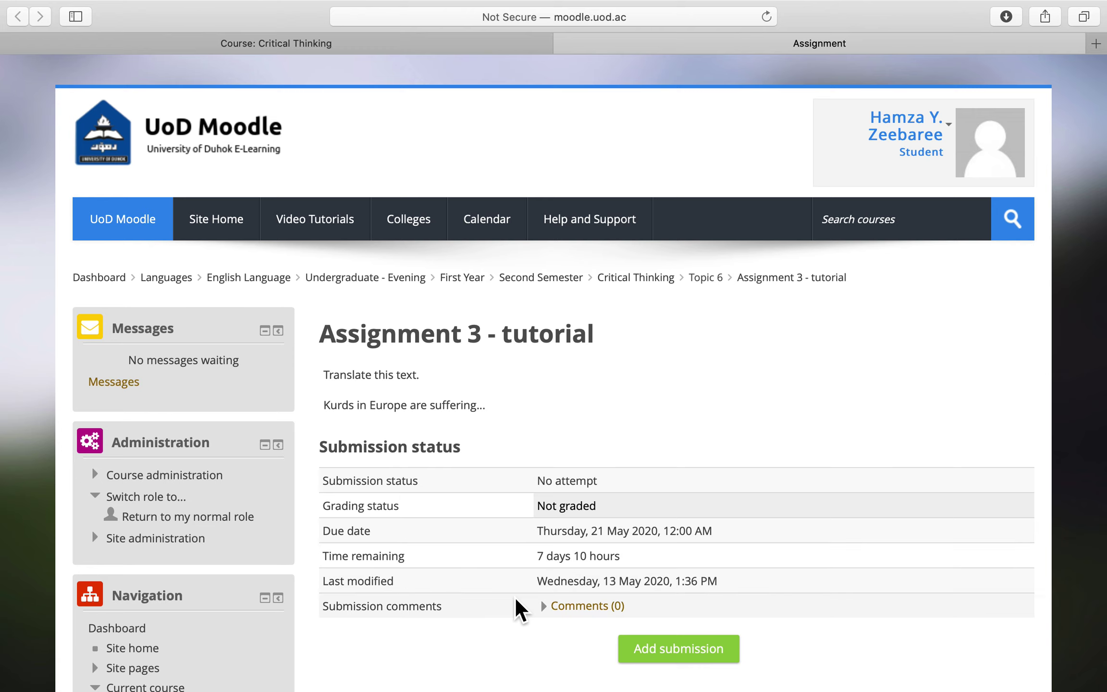
pyautogui.scroll(-2, 559, 625)
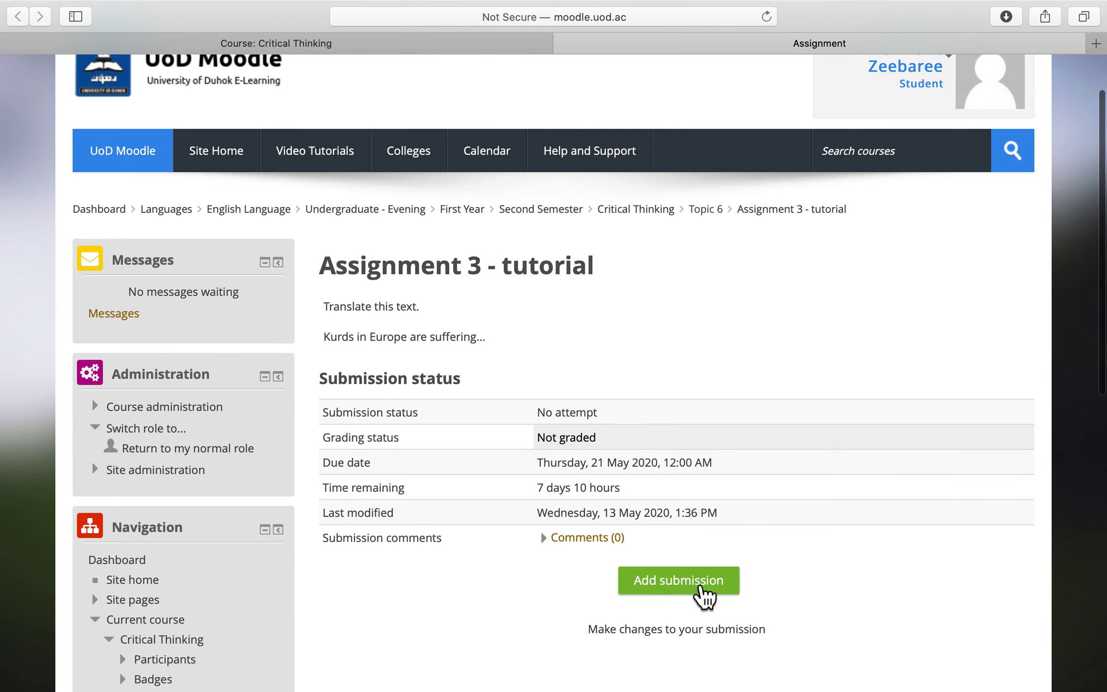
# Add a submission to Assignment 3 with the Kurdish online text 'کورد ل نەورزپا.'.
pyautogui.click(733, 589)
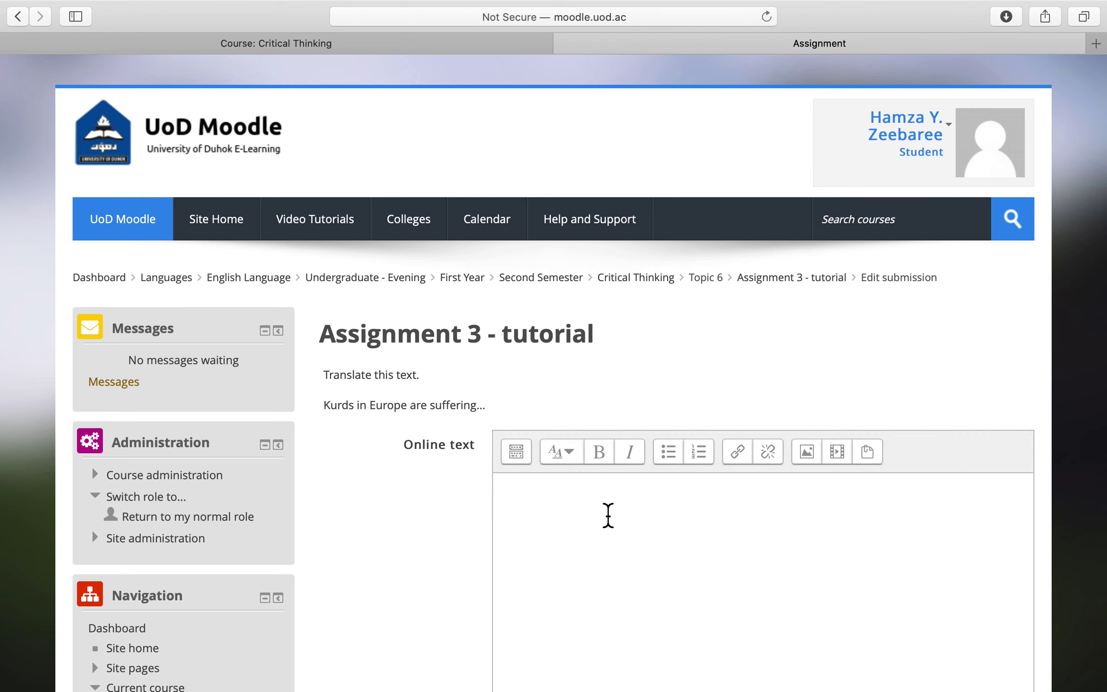
pyautogui.scroll(-1, 608, 515)
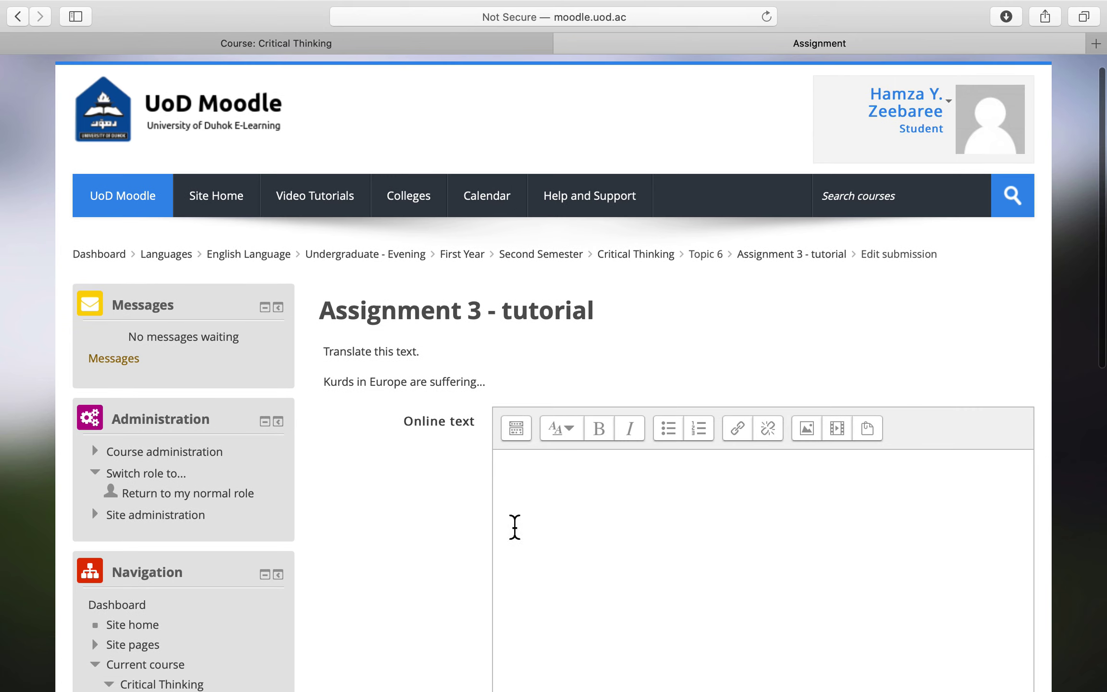
pyautogui.scroll(-5, 510, 538)
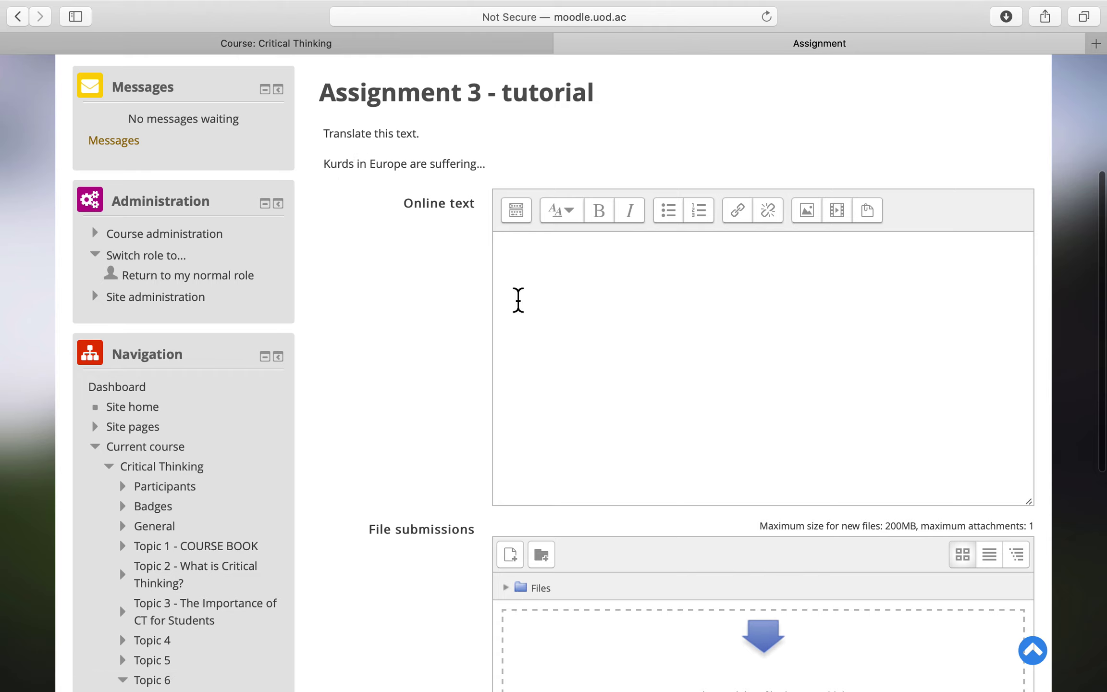
pyautogui.click(570, 315)
pyautogui.write('ک')
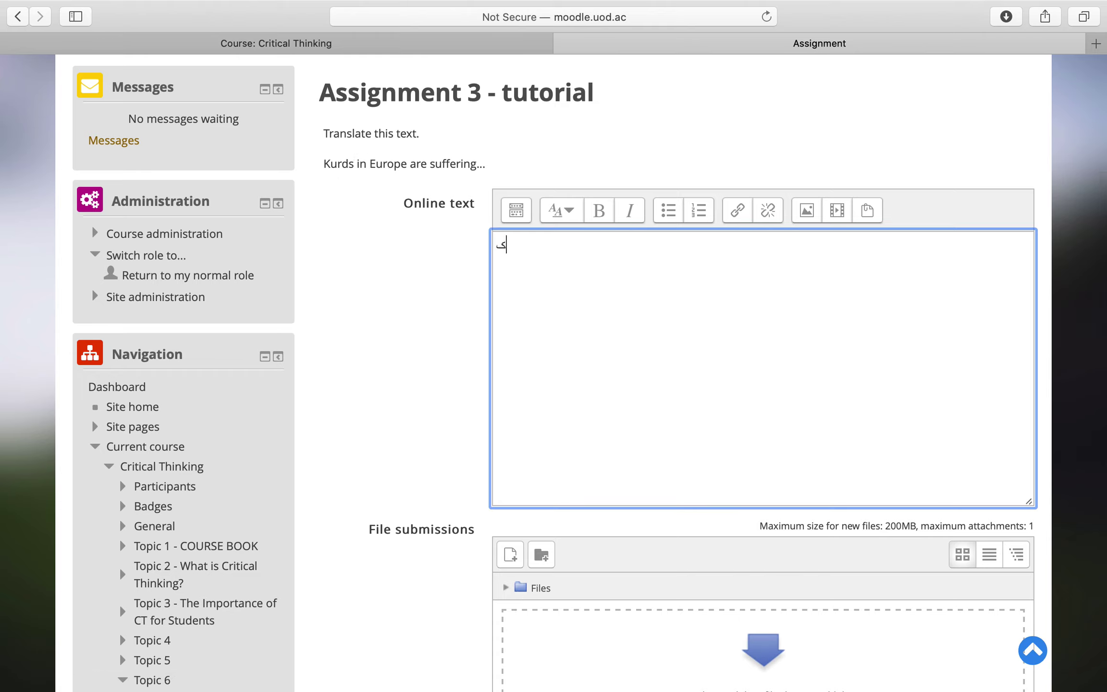
pyautogui.write('ورد ل نەورز')
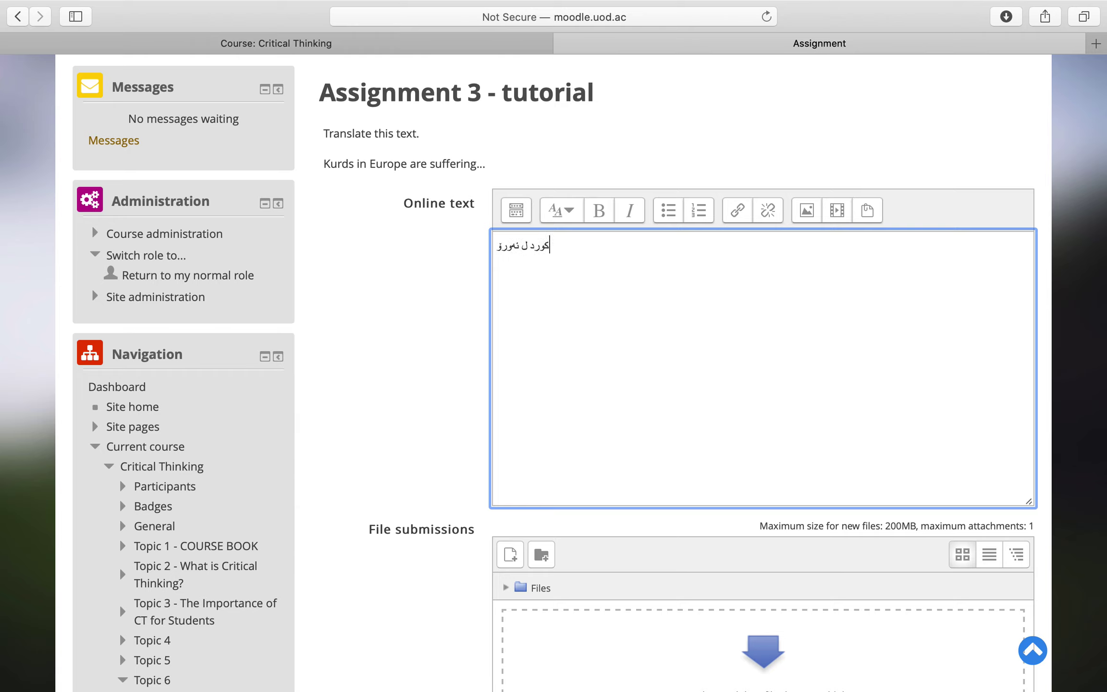
pyautogui.write('پا...')
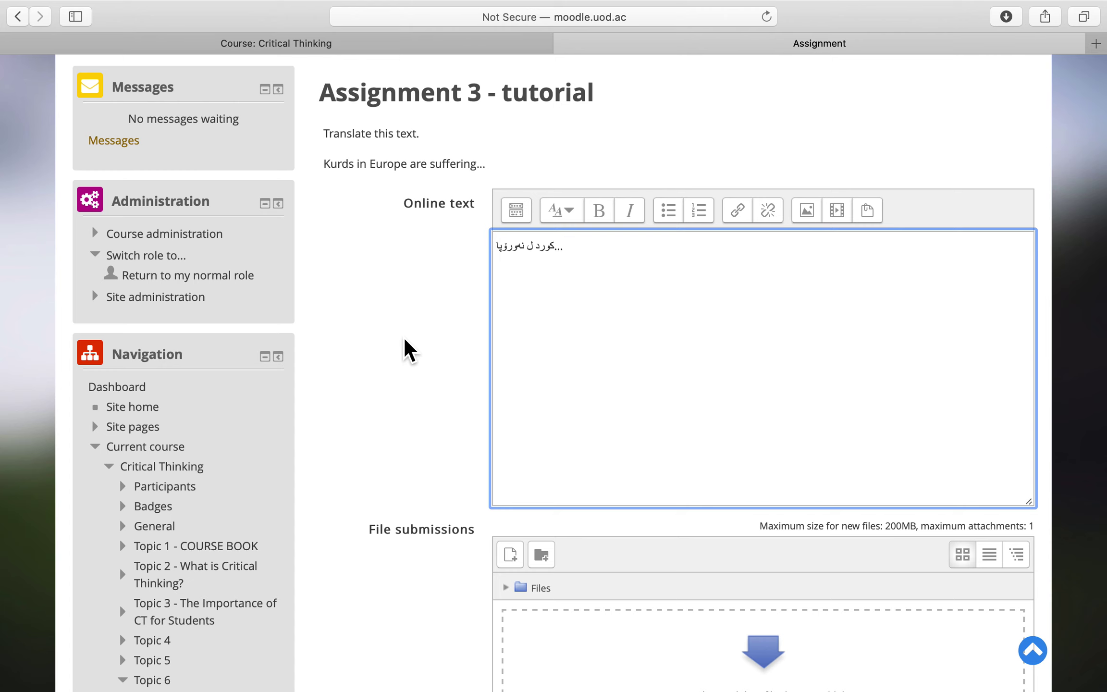
pyautogui.scroll(-3, 408, 348)
pyautogui.scroll(-5, 407, 348)
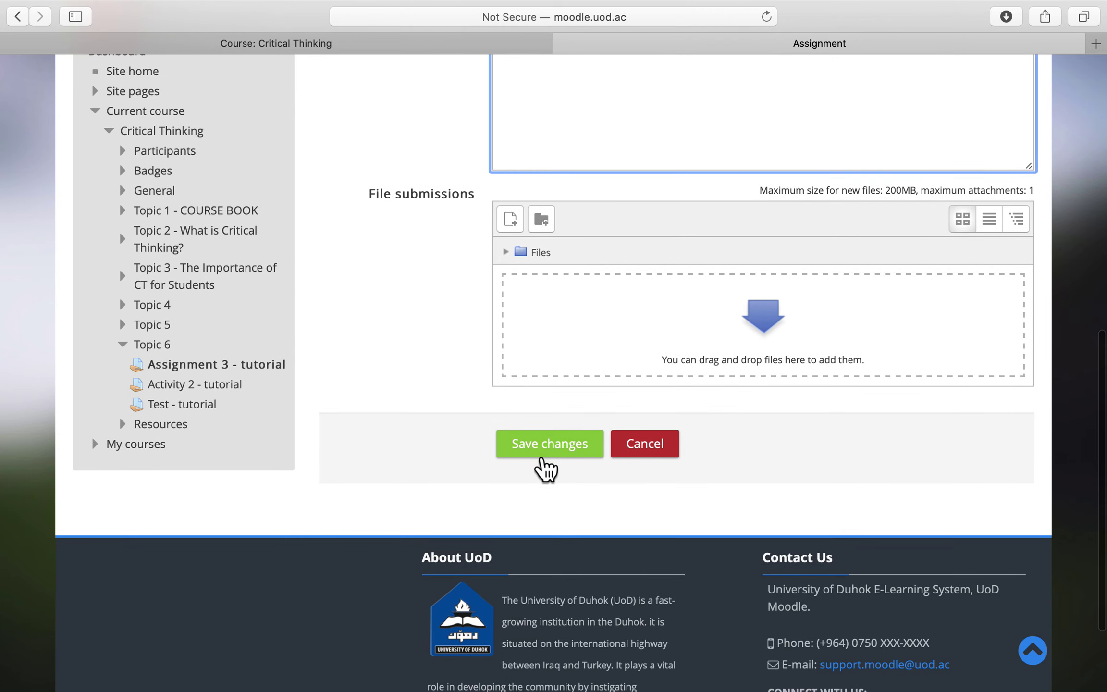
# Save the Kurdish answer, verify it reads Submitted for grading, and close the assignment tab.
pyautogui.click(565, 468)
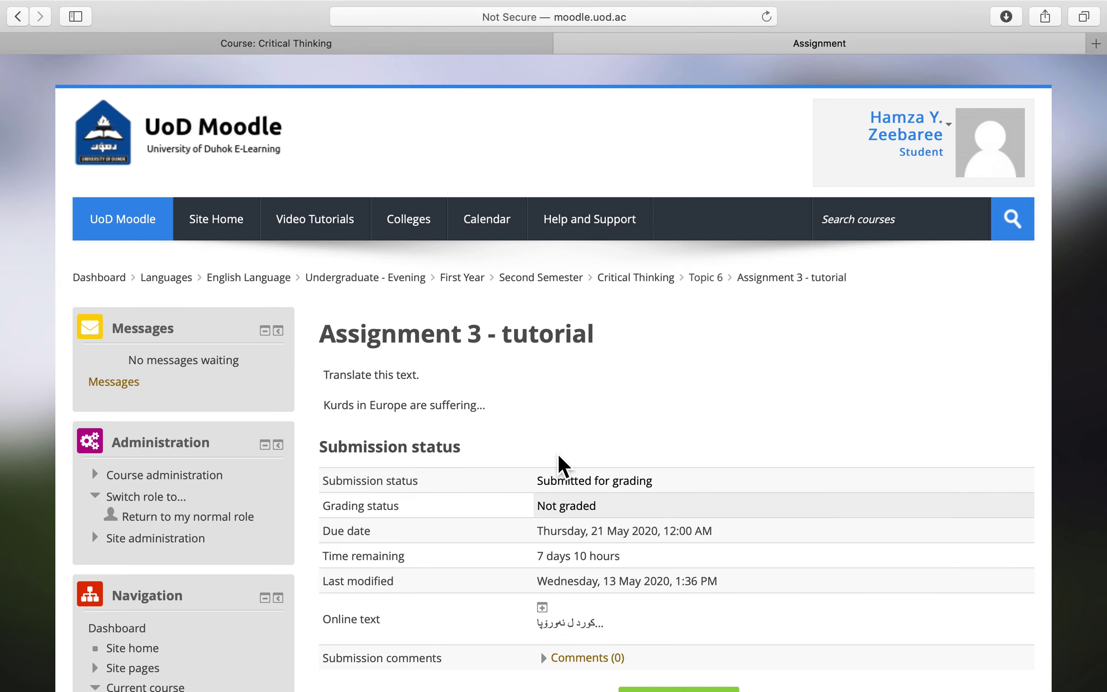
pyautogui.scroll(-2, 373, 406)
pyautogui.moveTo(325, 380); pyautogui.dragTo(445, 390)
pyautogui.moveTo(537, 380); pyautogui.dragTo(684, 380)
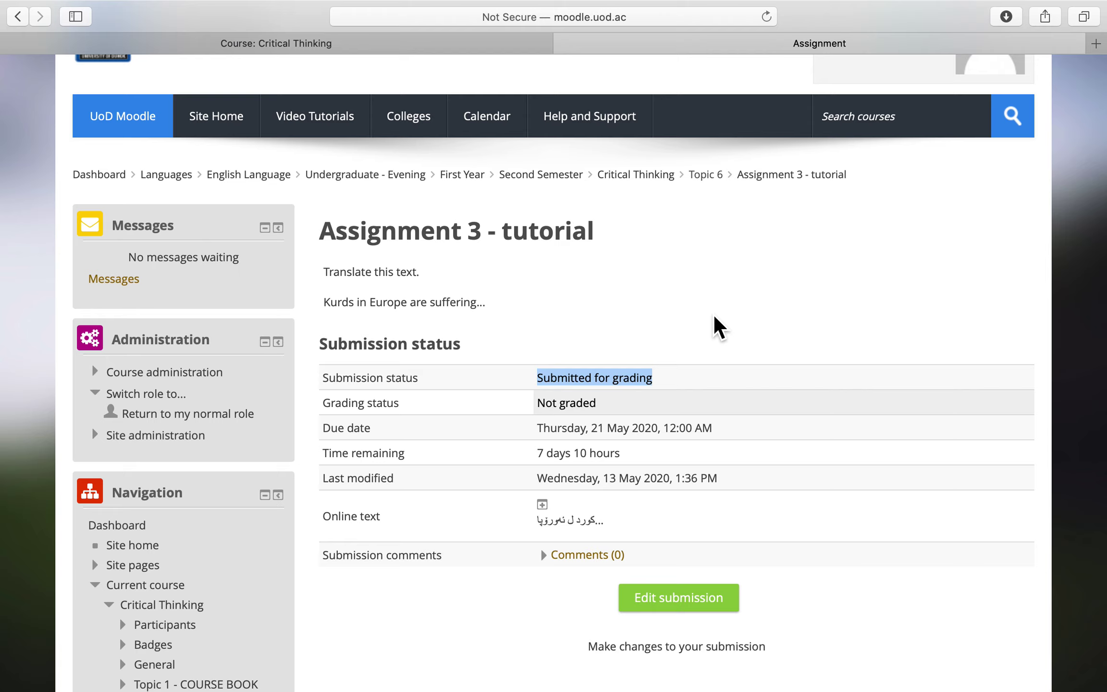
pyautogui.click(565, 44)
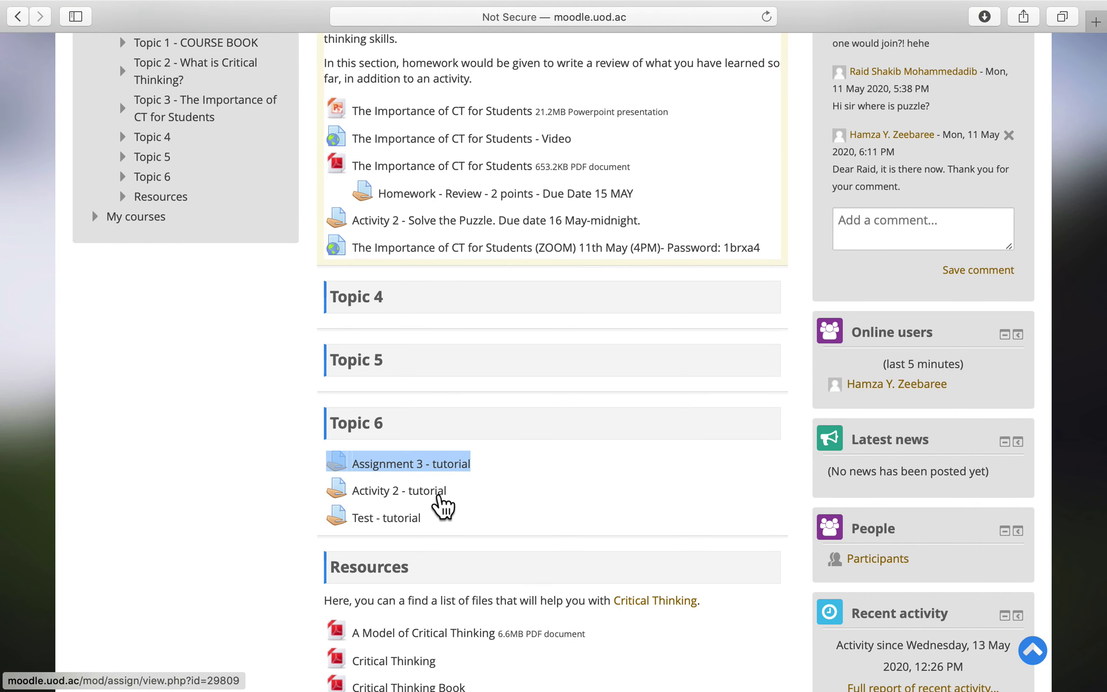
# Open Activity 2 - tutorial in a new tab and switch to it.
pyautogui.rightClick(434, 497)
pyautogui.click(457, 499)
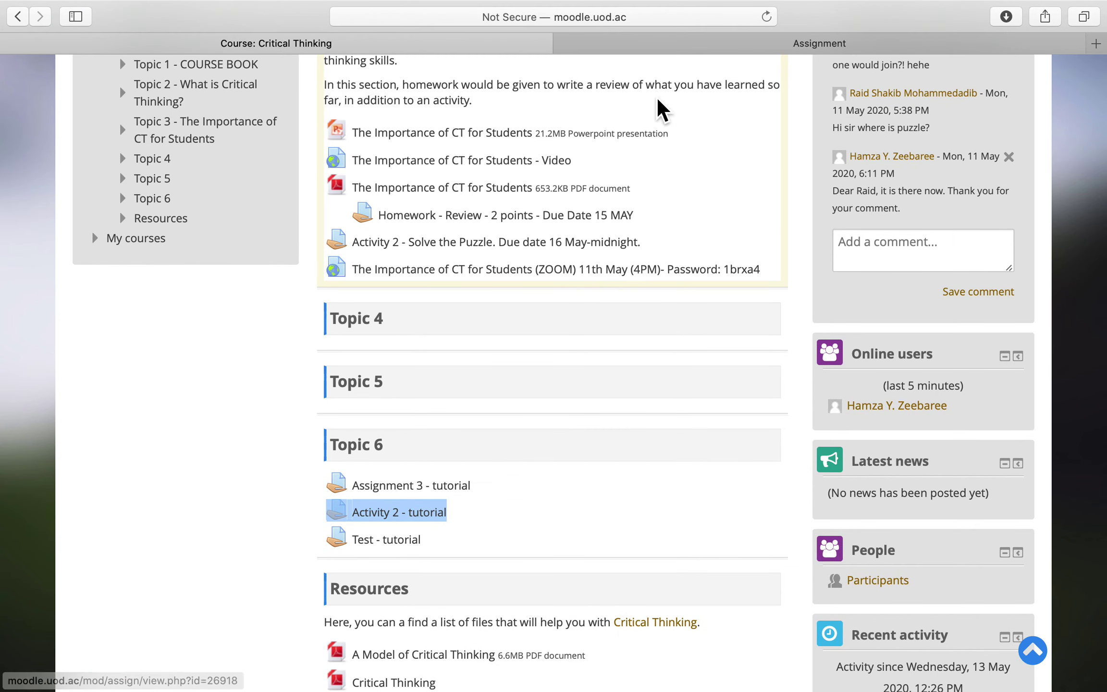
pyautogui.click(720, 48)
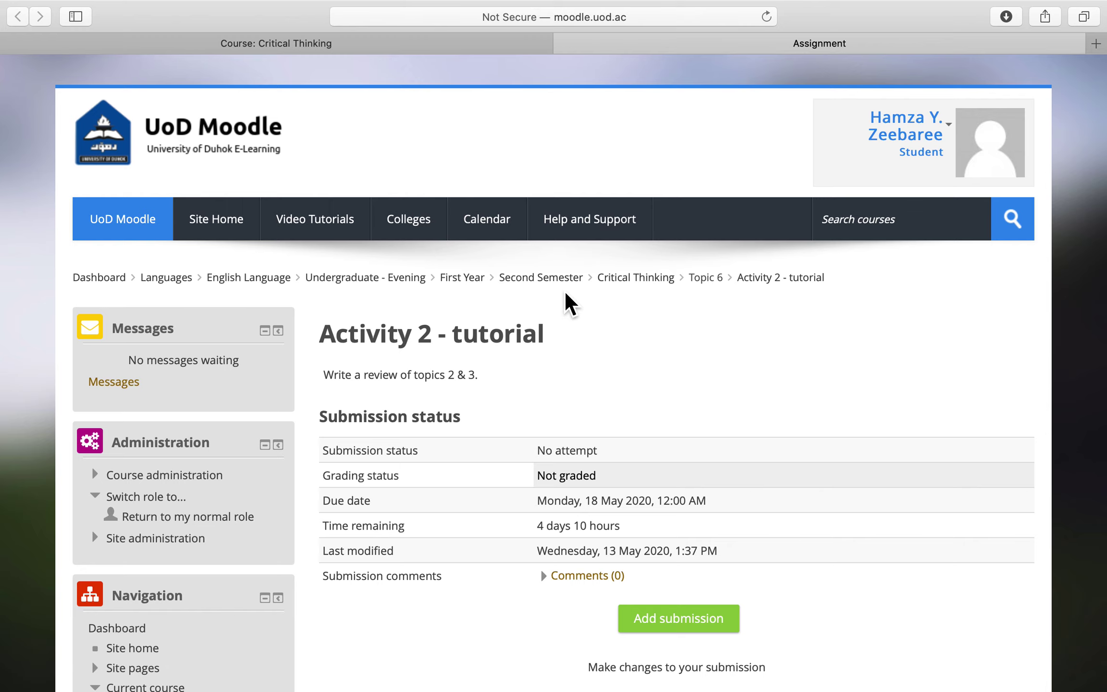
# Check Activity 2's No attempt submission status and start a new submission.
pyautogui.scroll(-2, 579, 363)
pyautogui.scroll(-1, 582, 368)
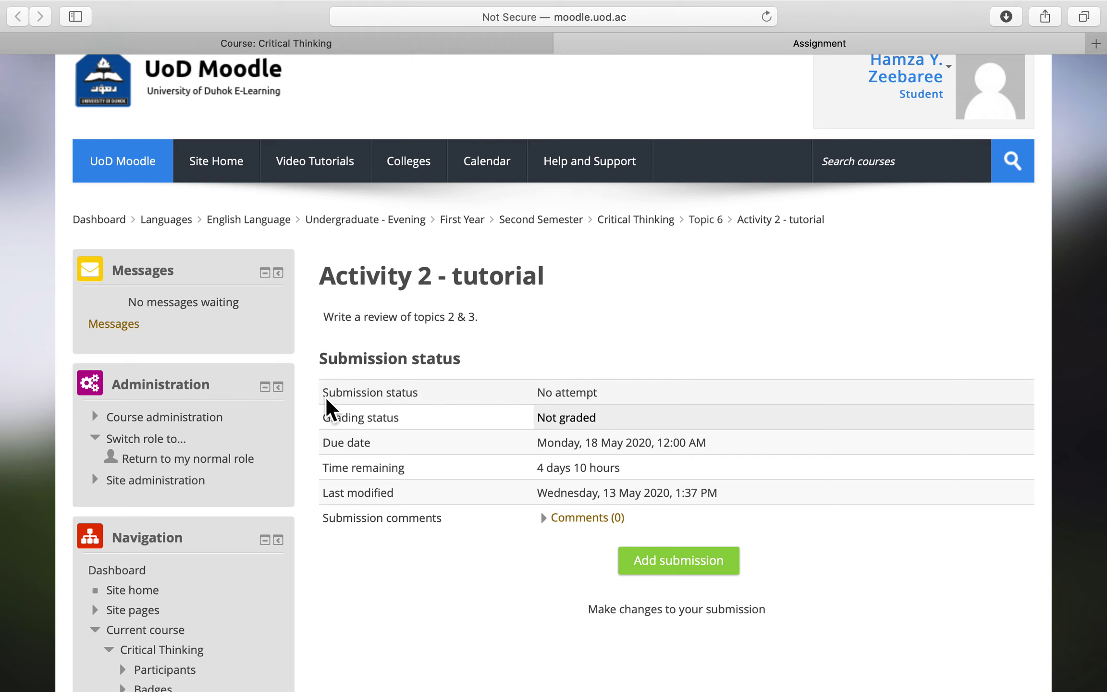
pyautogui.moveTo(321, 392); pyautogui.dragTo(420, 398)
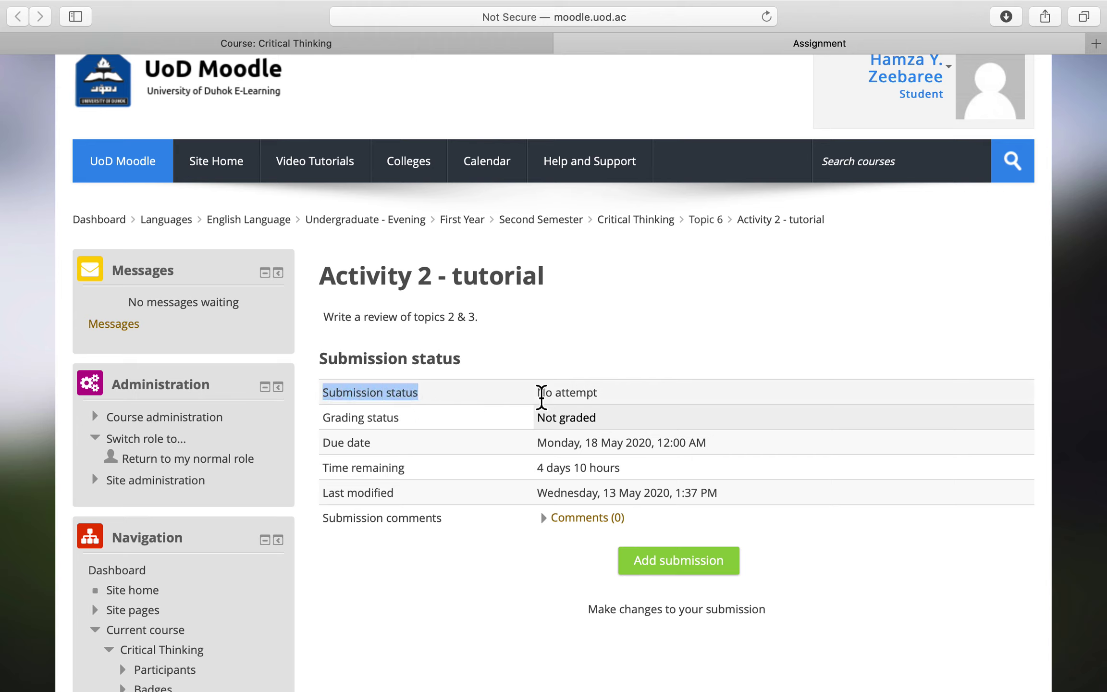
pyautogui.moveTo(537, 395); pyautogui.dragTo(604, 399)
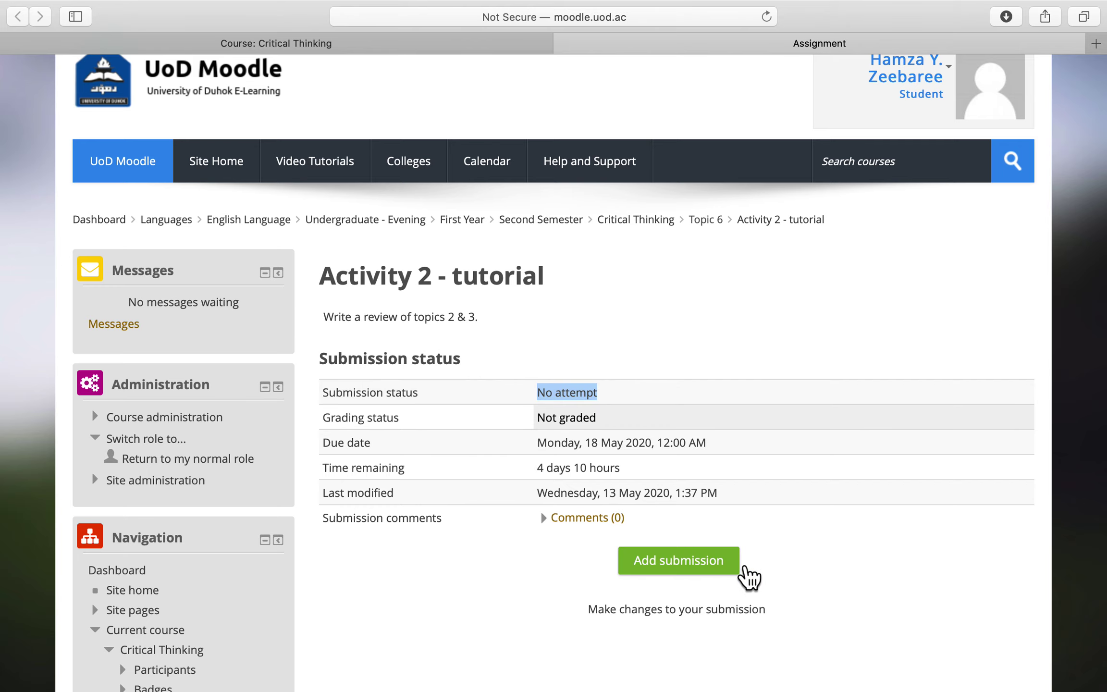
pyautogui.click(743, 567)
# Type a trial sentence about the topics into Activity 2's online text, then delete it all.
pyautogui.click(583, 488)
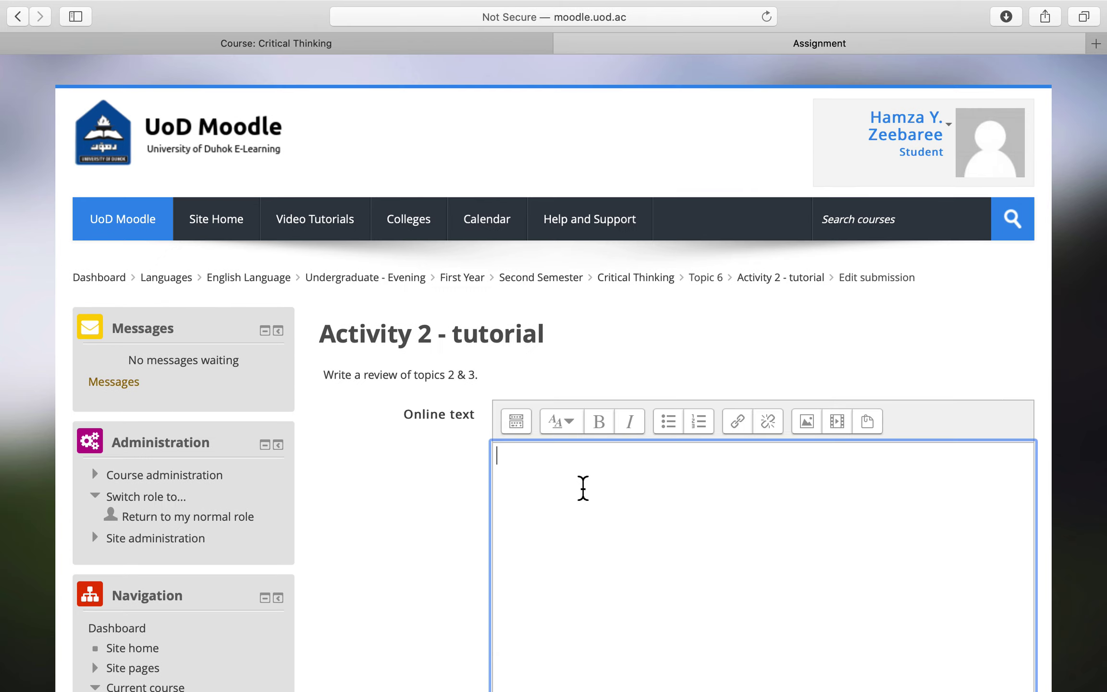
pyautogui.write('The')
pyautogui.moveTo(323, 375); pyautogui.dragTo(496, 379)
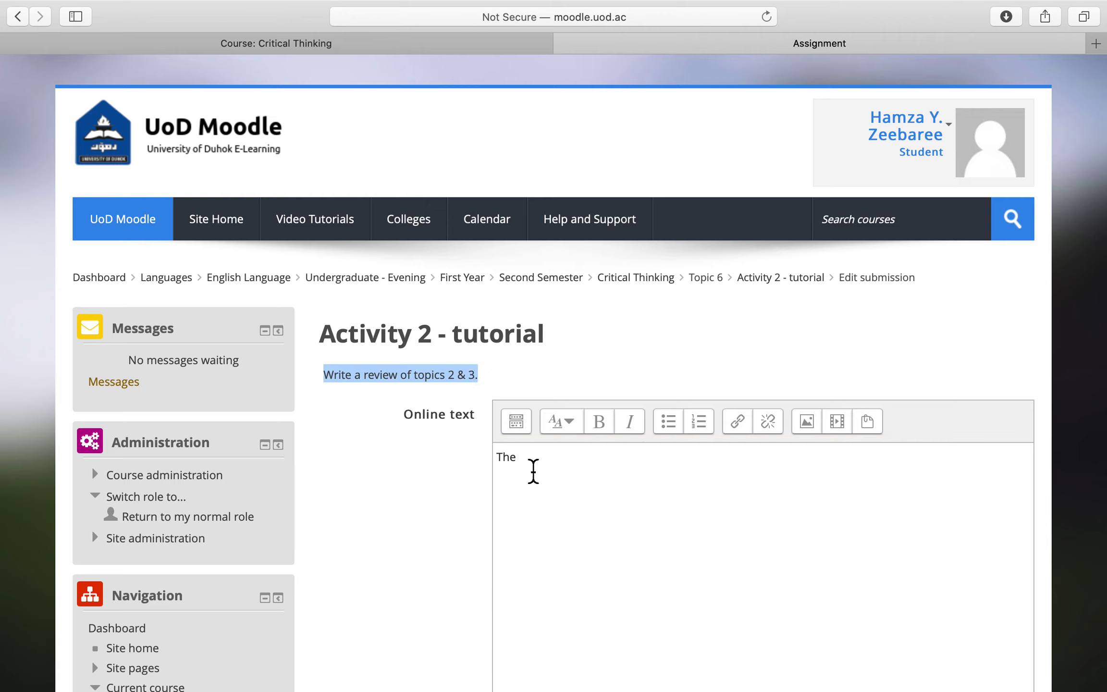
pyautogui.click(535, 473)
pyautogui.write('topics ')
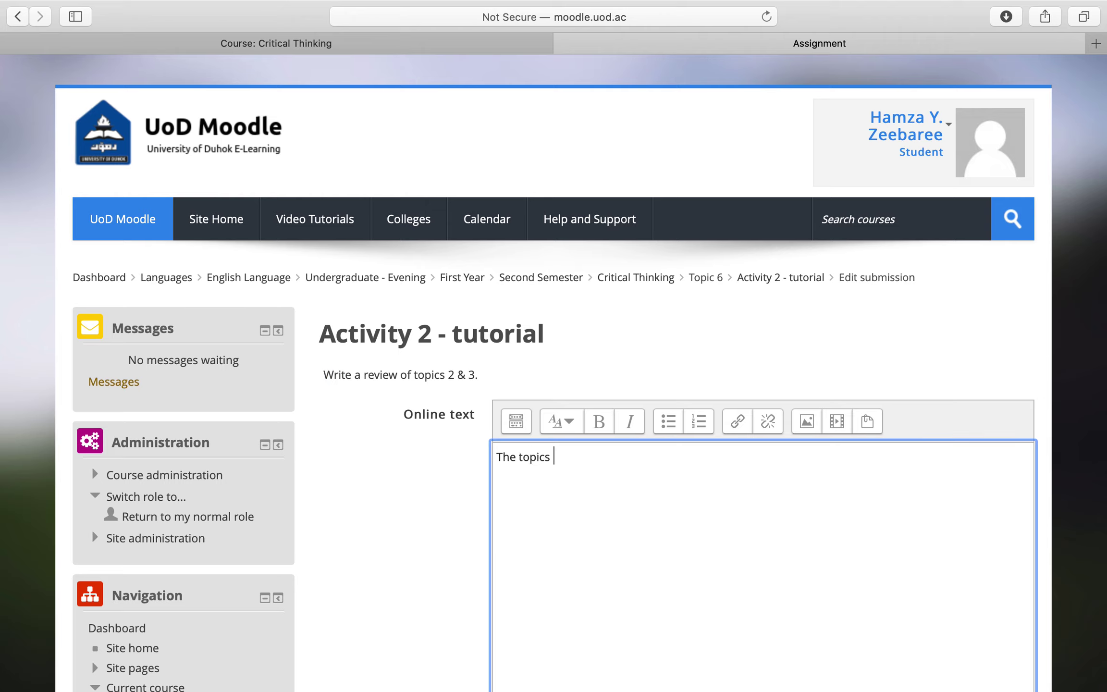
pyautogui.write('were bother a')
pyautogui.press('BackSpace')
pyautogui.write('about ...')
pyautogui.scroll(-5, 536, 460)
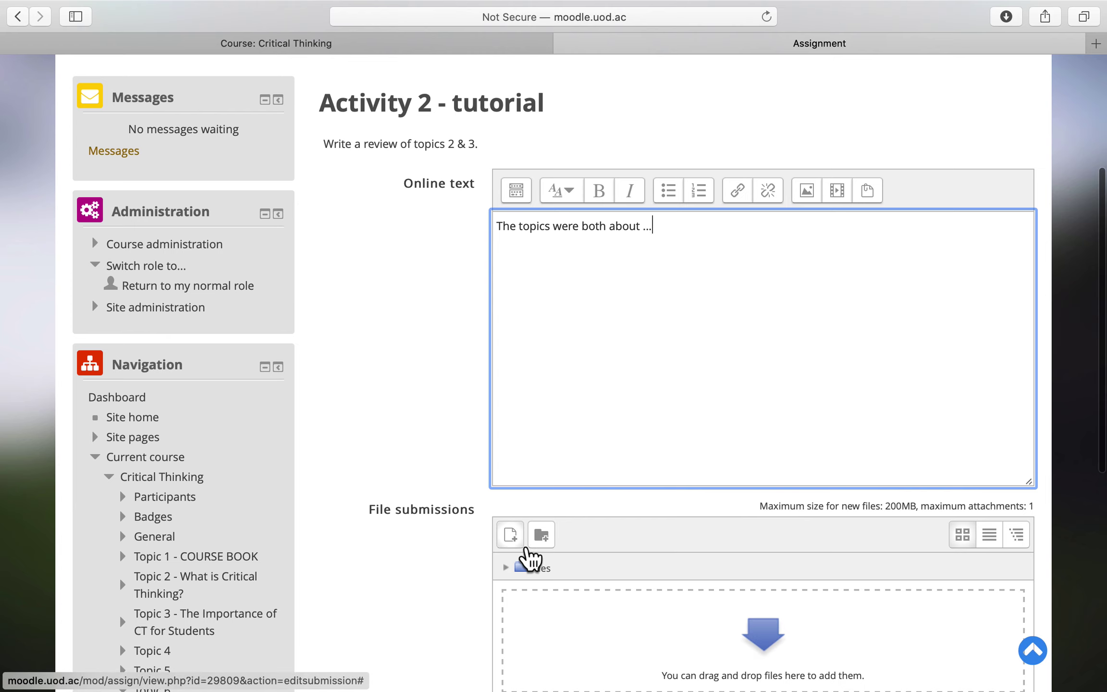
pyautogui.scroll(-2, 529, 423)
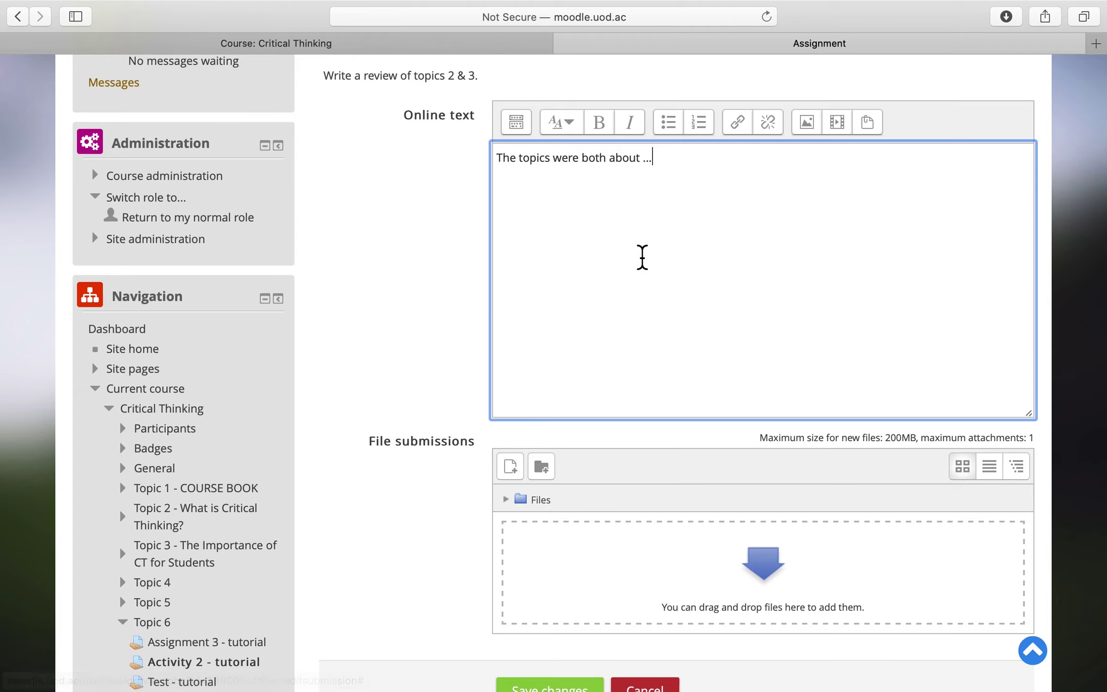
pyautogui.press('super+a')
pyautogui.press('BackSpace')
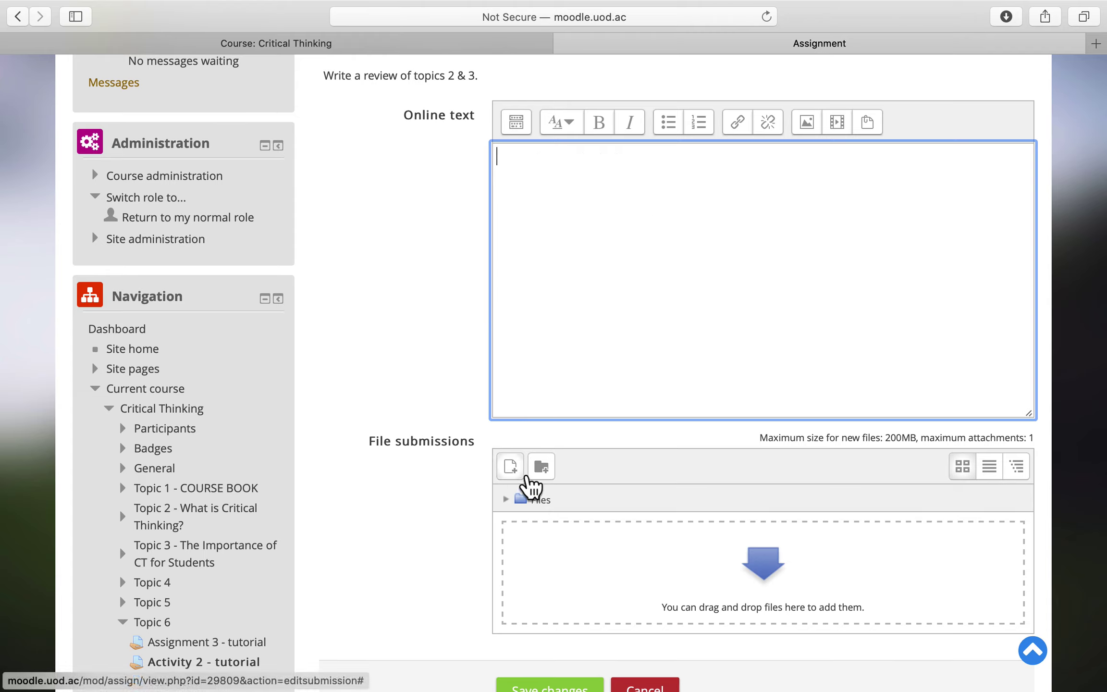
# Upload the file New quiz and save it as the Activity 2 draft submission.
pyautogui.click(525, 477)
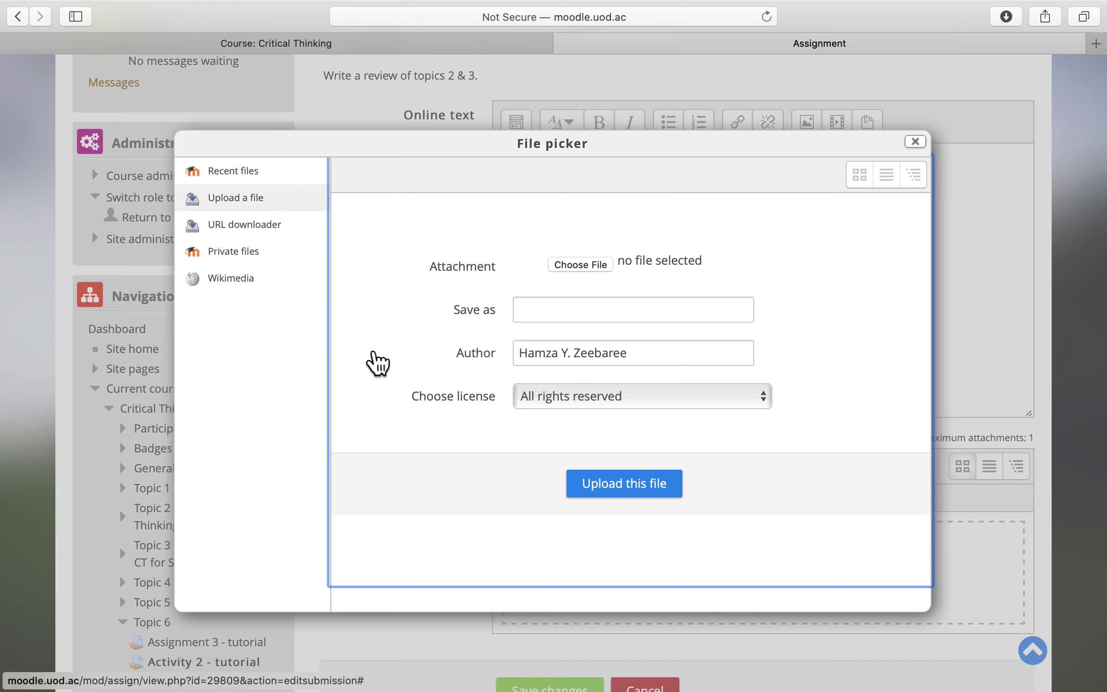
pyautogui.click(598, 266)
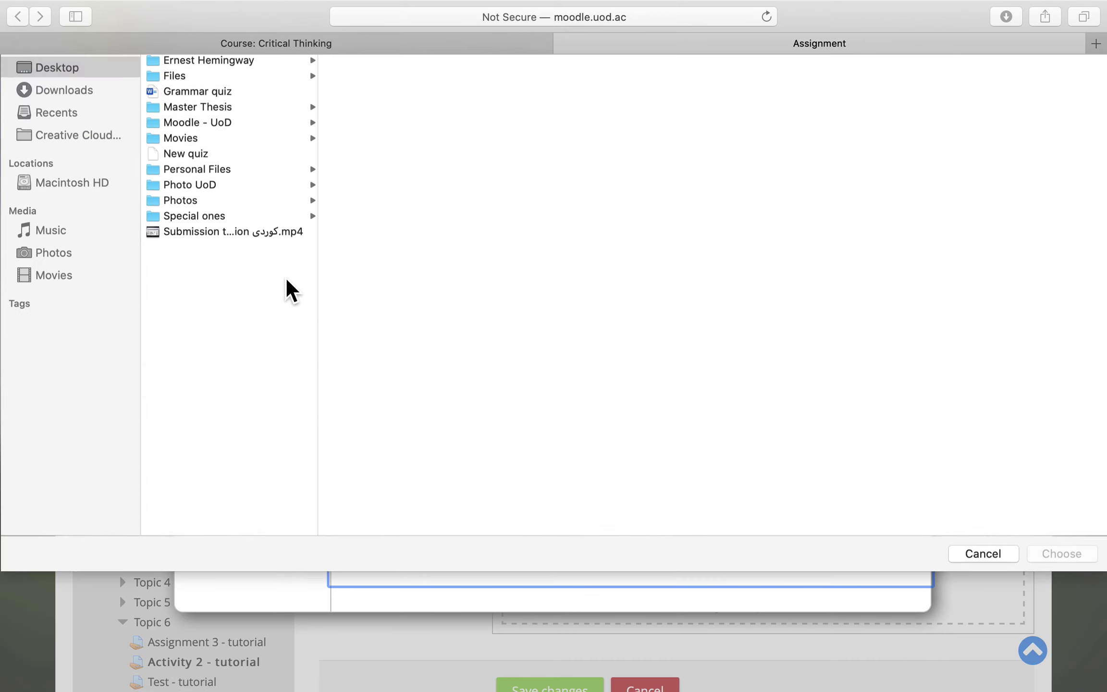
pyautogui.doubleClick(187, 259)
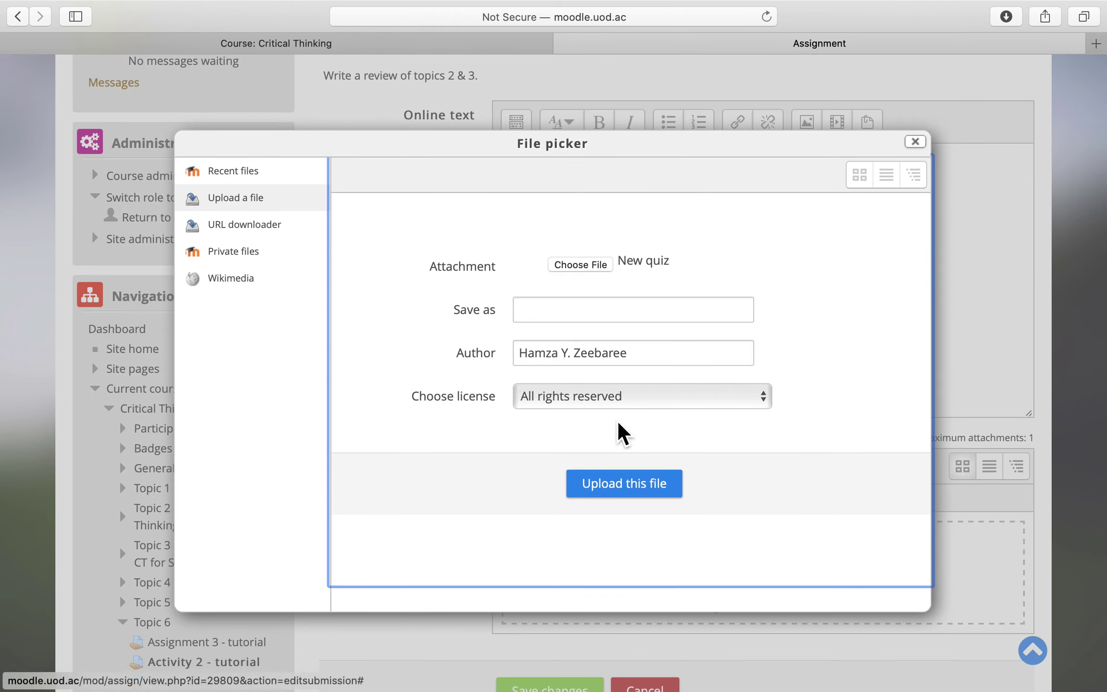
pyautogui.click(654, 483)
pyautogui.scroll(-2, 644, 484)
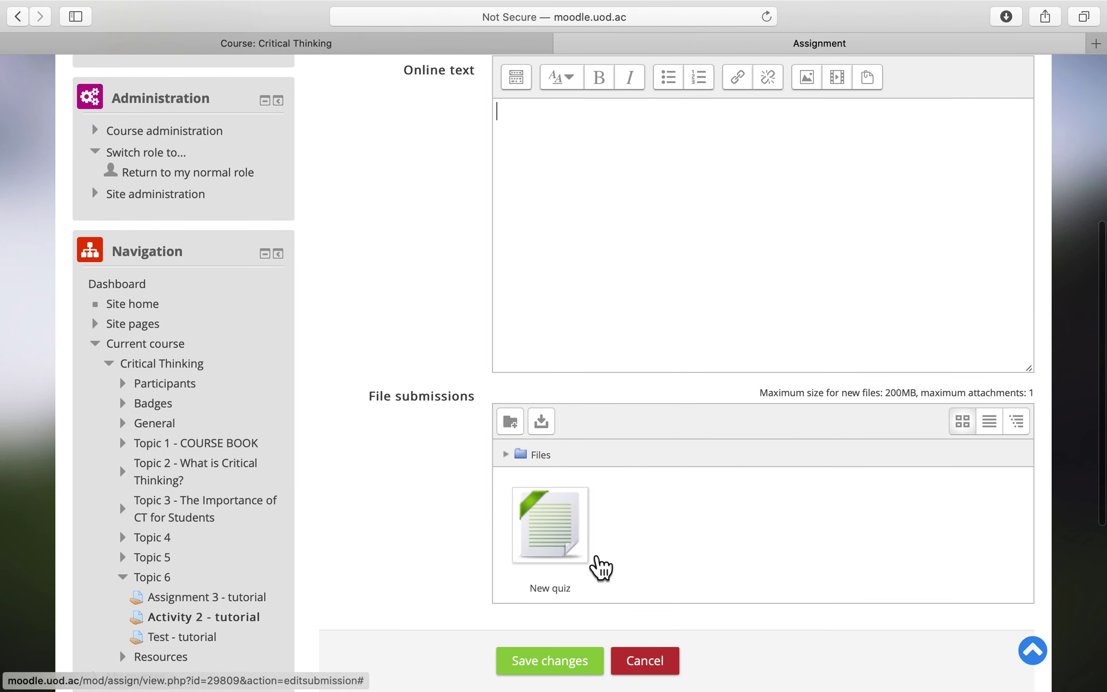
pyautogui.scroll(2, 622, 556)
pyautogui.scroll(-2, 625, 557)
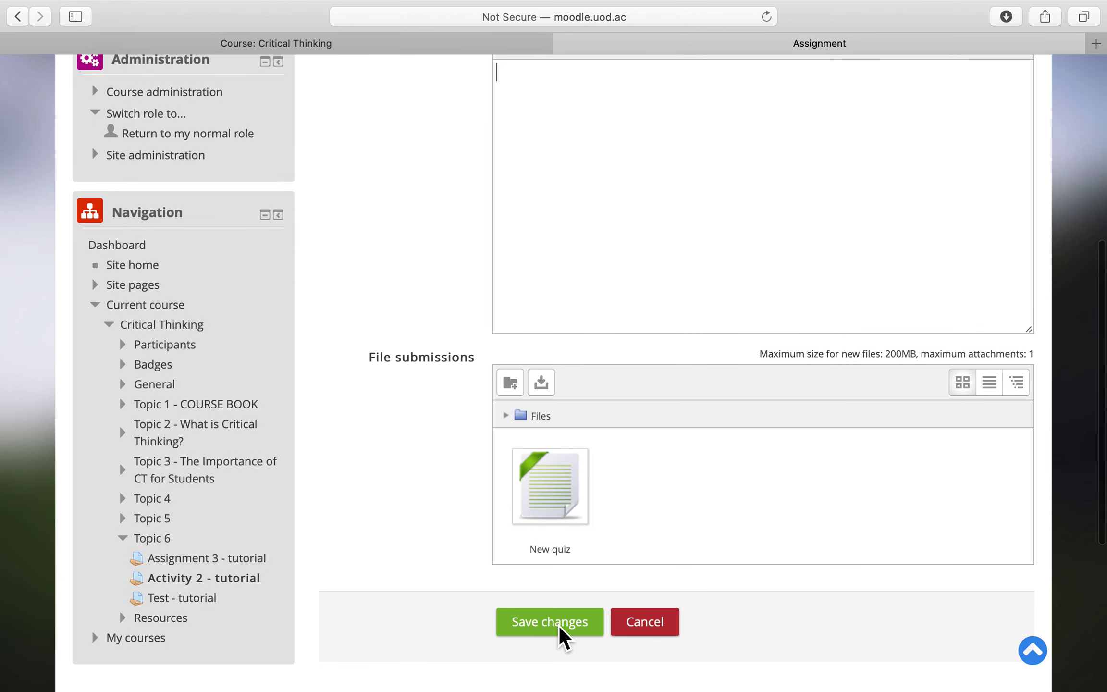
pyautogui.click(584, 639)
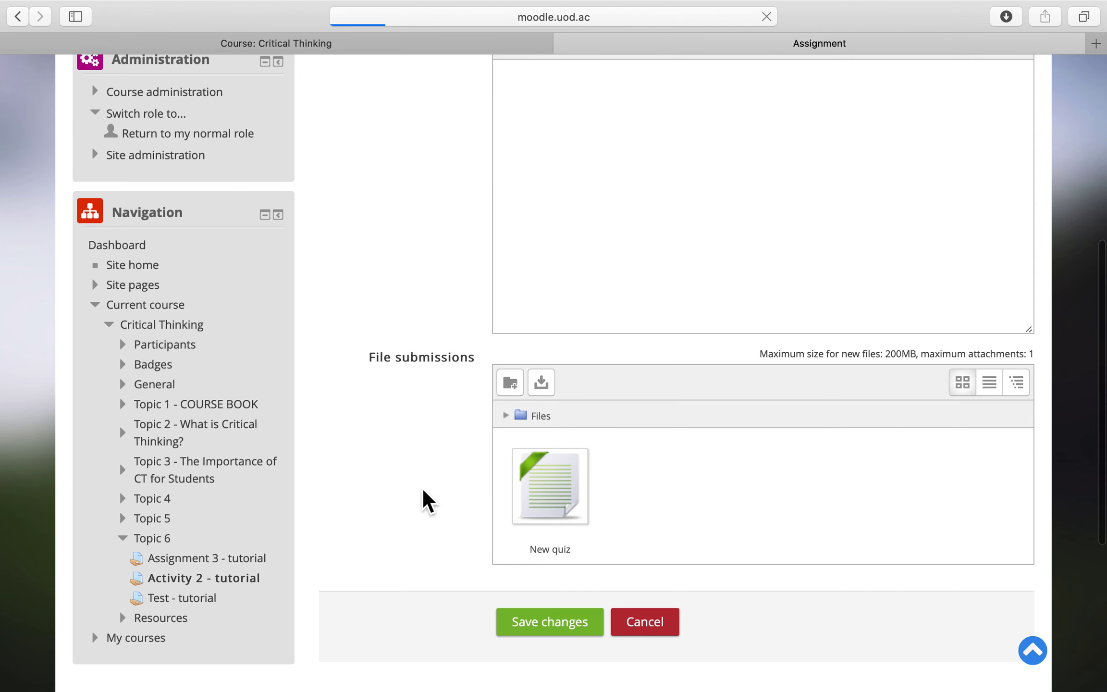
pyautogui.scroll(-1, 417, 488)
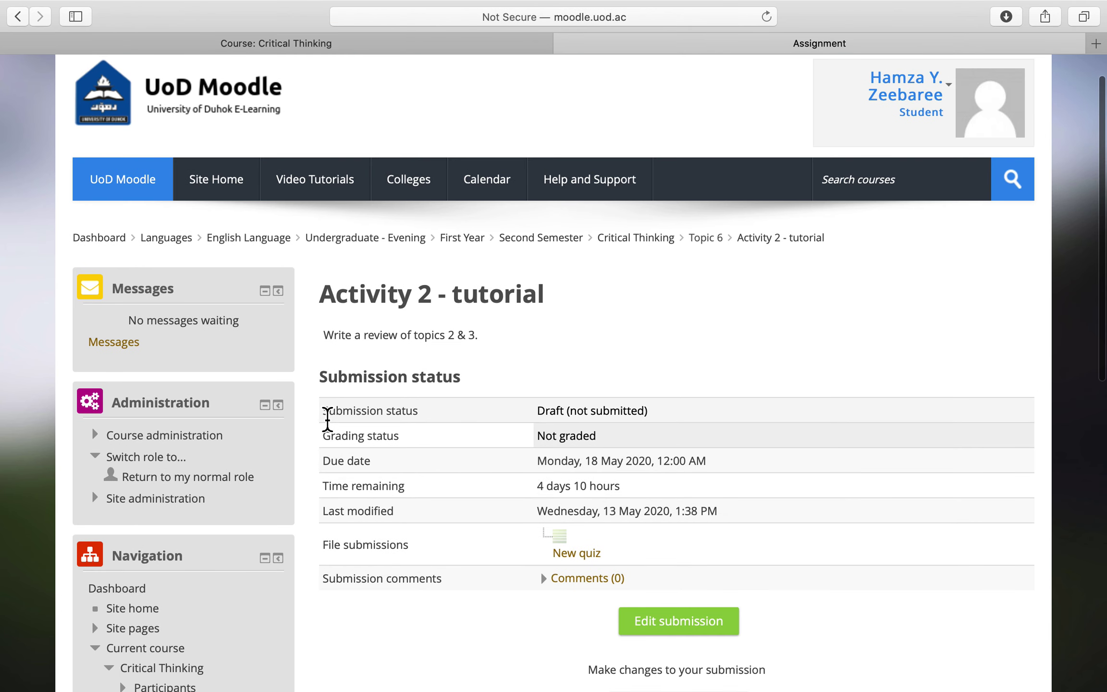
pyautogui.moveTo(324, 411); pyautogui.dragTo(430, 418)
pyautogui.moveTo(537, 412); pyautogui.dragTo(567, 414)
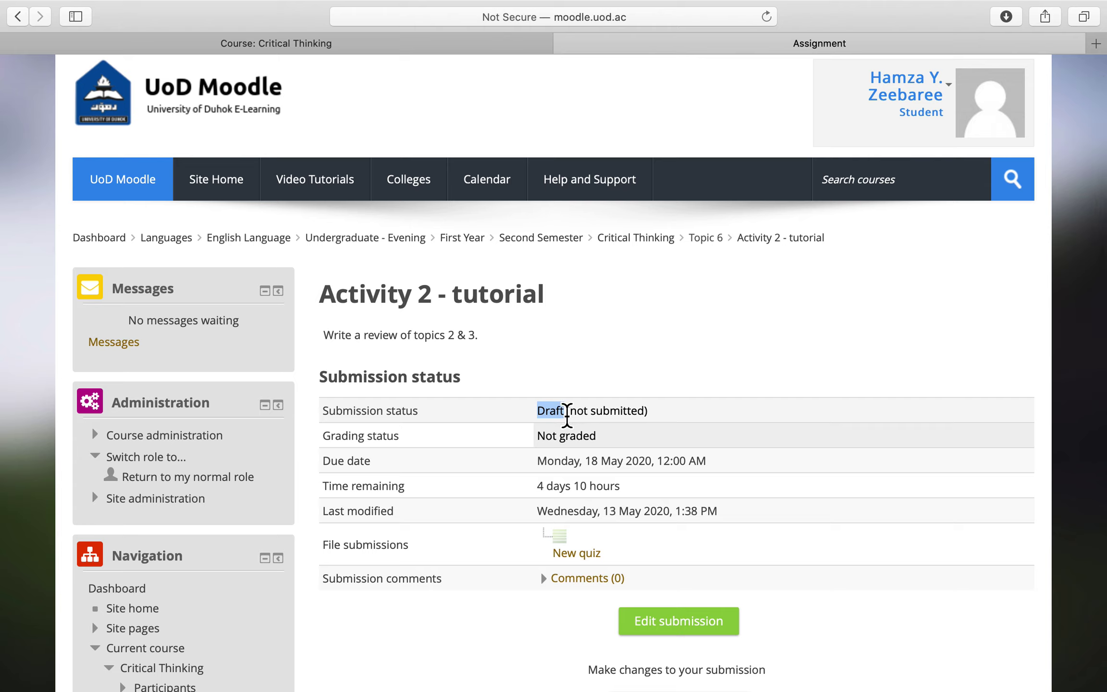
pyautogui.moveTo(571, 414); pyautogui.dragTo(647, 417)
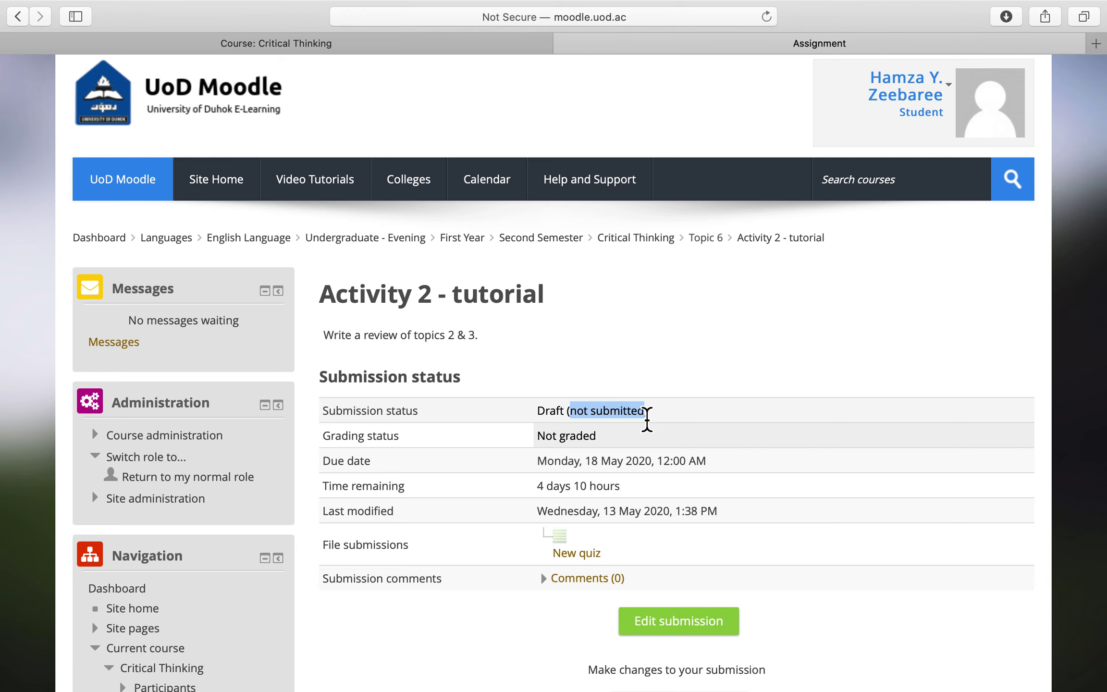
pyautogui.scroll(-3, 647, 418)
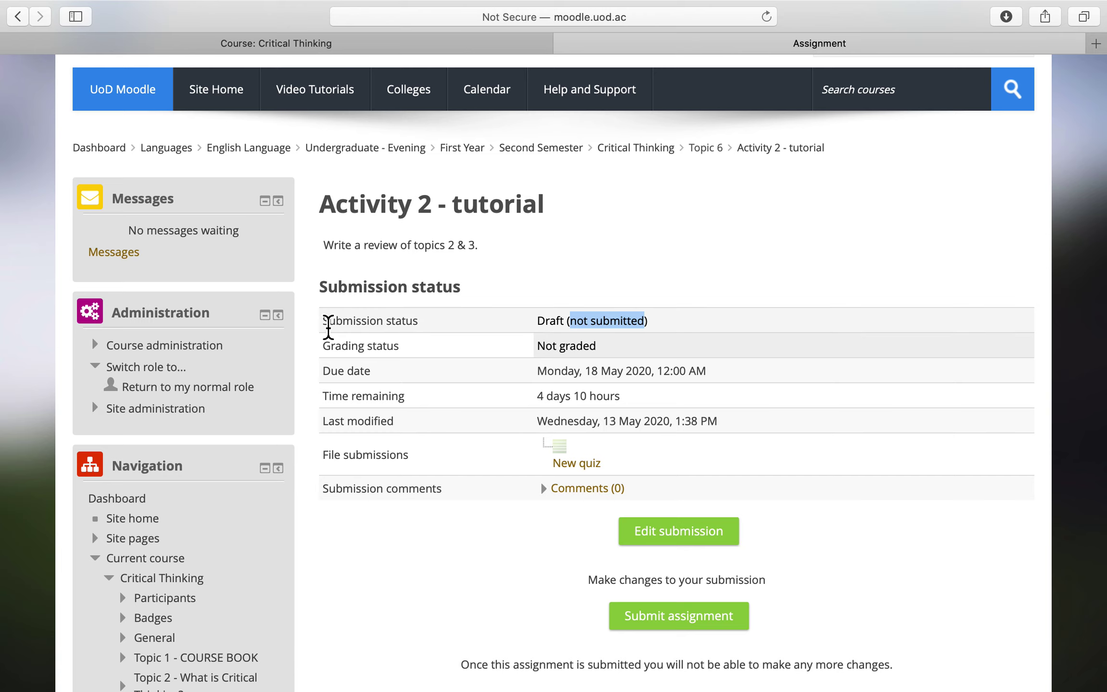
pyautogui.moveTo(323, 322); pyautogui.dragTo(432, 323)
pyautogui.moveTo(536, 321); pyautogui.dragTo(657, 326)
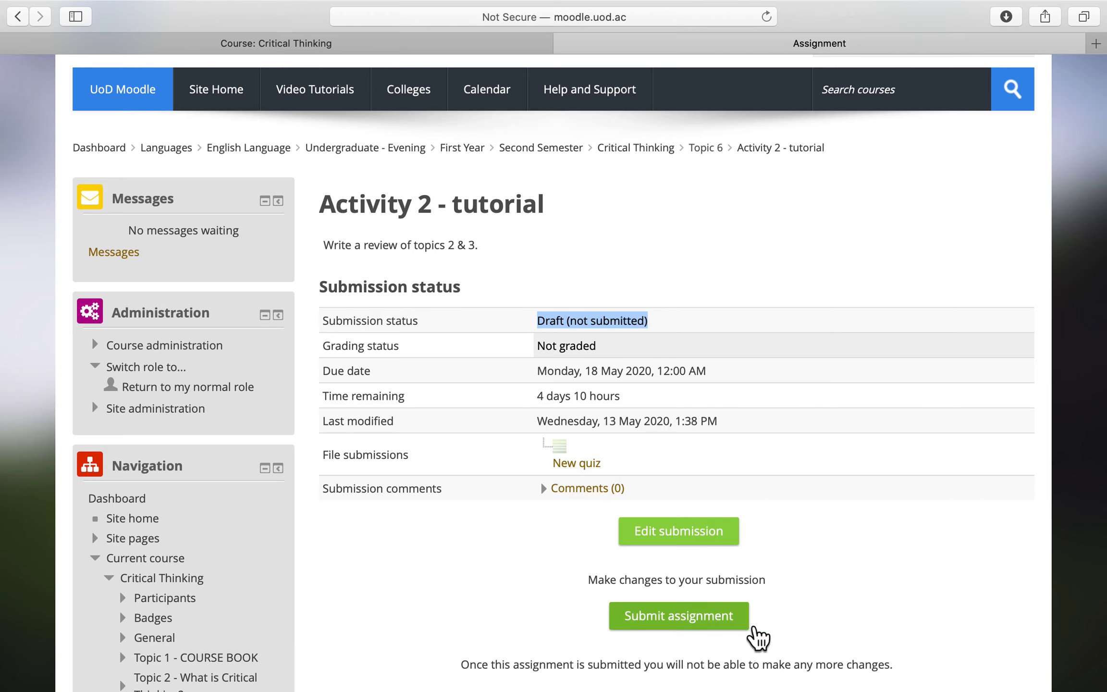
# Submit Activity 2, confirm with Continue, and verify the status reads Submitted for grading.
pyautogui.click(751, 626)
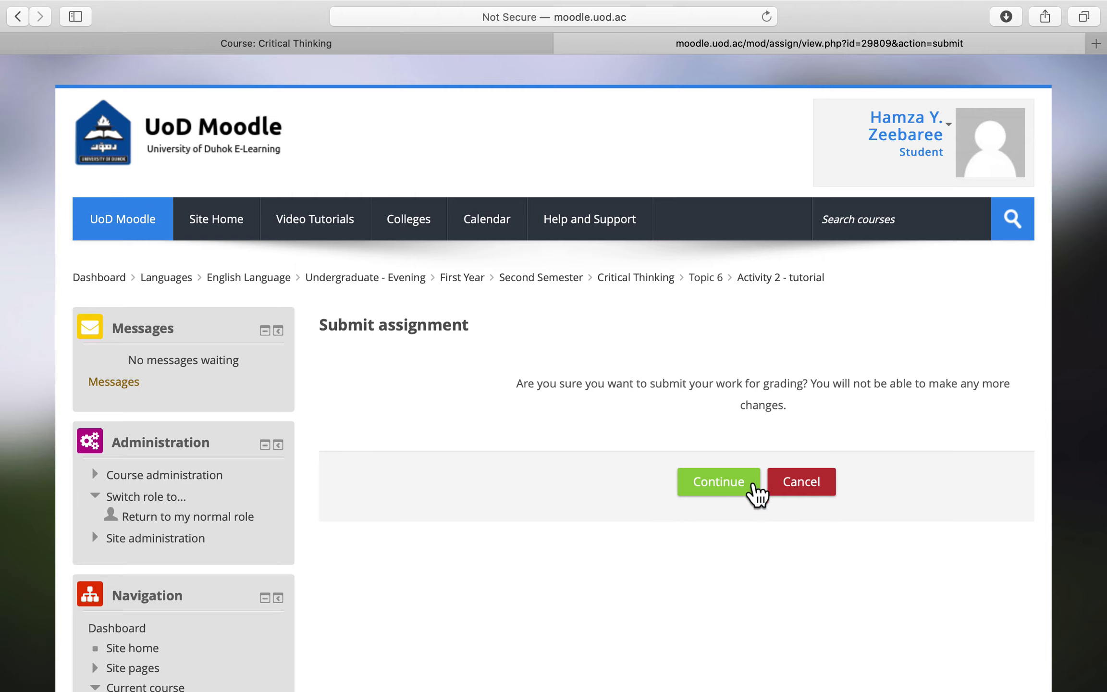
pyautogui.click(752, 485)
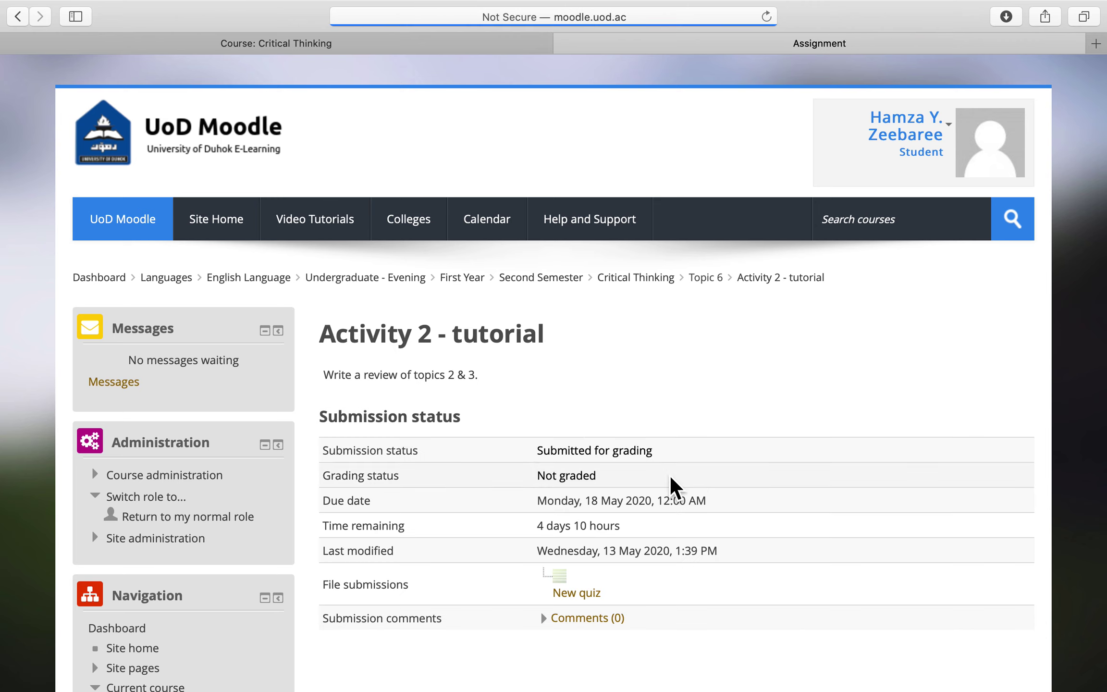
pyautogui.moveTo(327, 452); pyautogui.dragTo(447, 455)
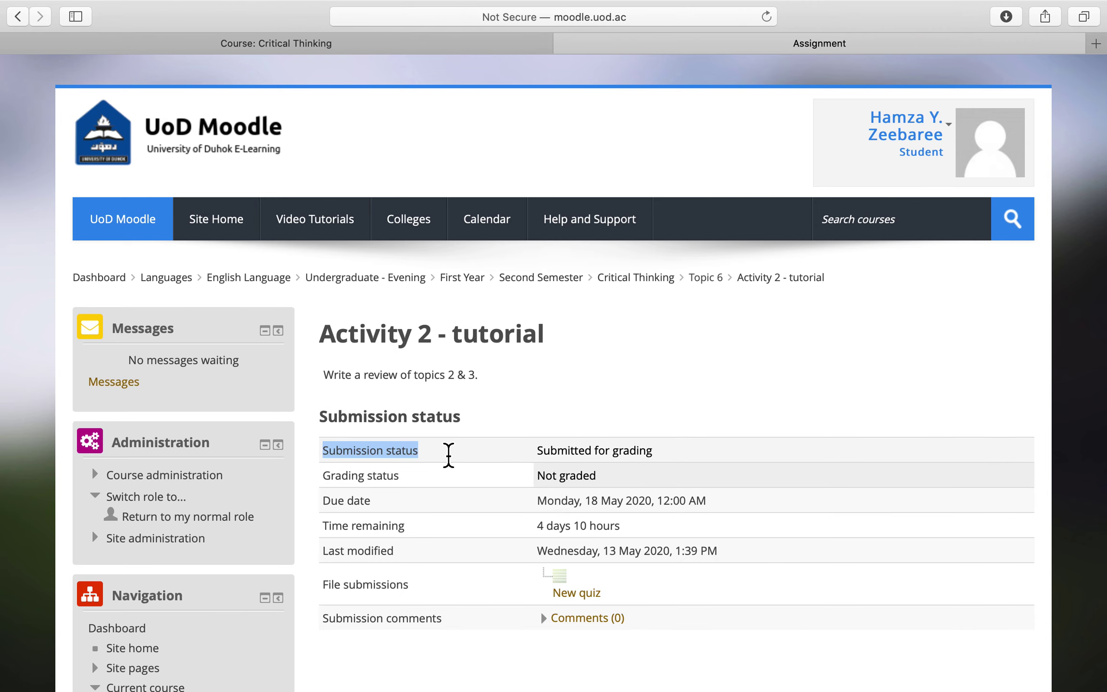
pyautogui.moveTo(537, 450); pyautogui.dragTo(674, 449)
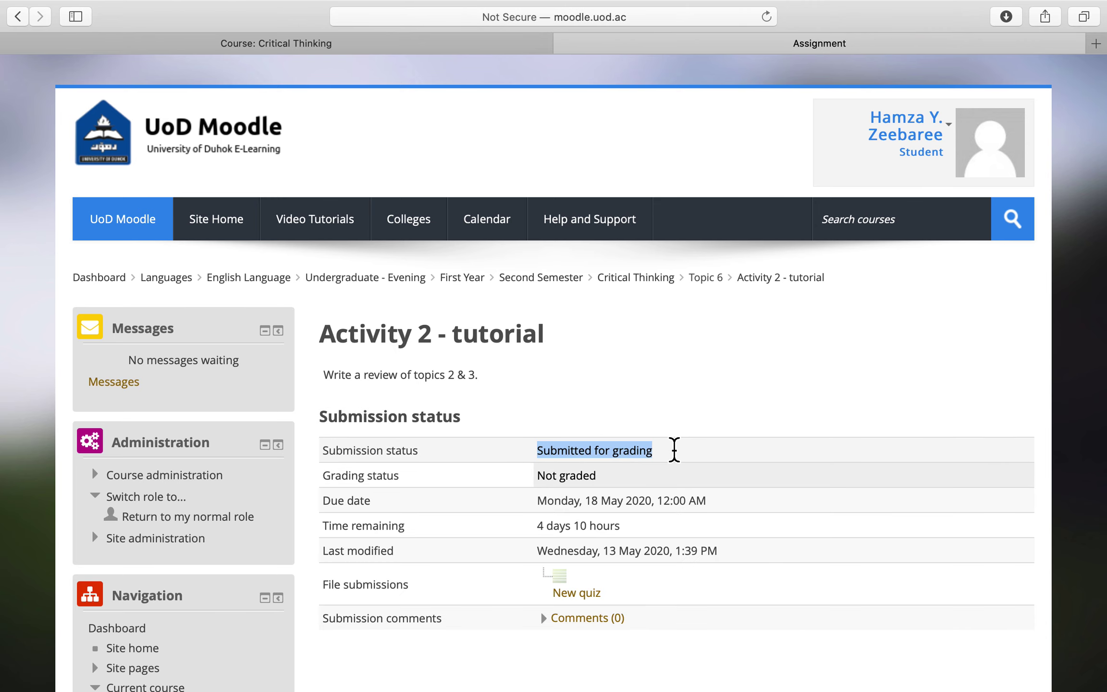
pyautogui.scroll(-4, 674, 449)
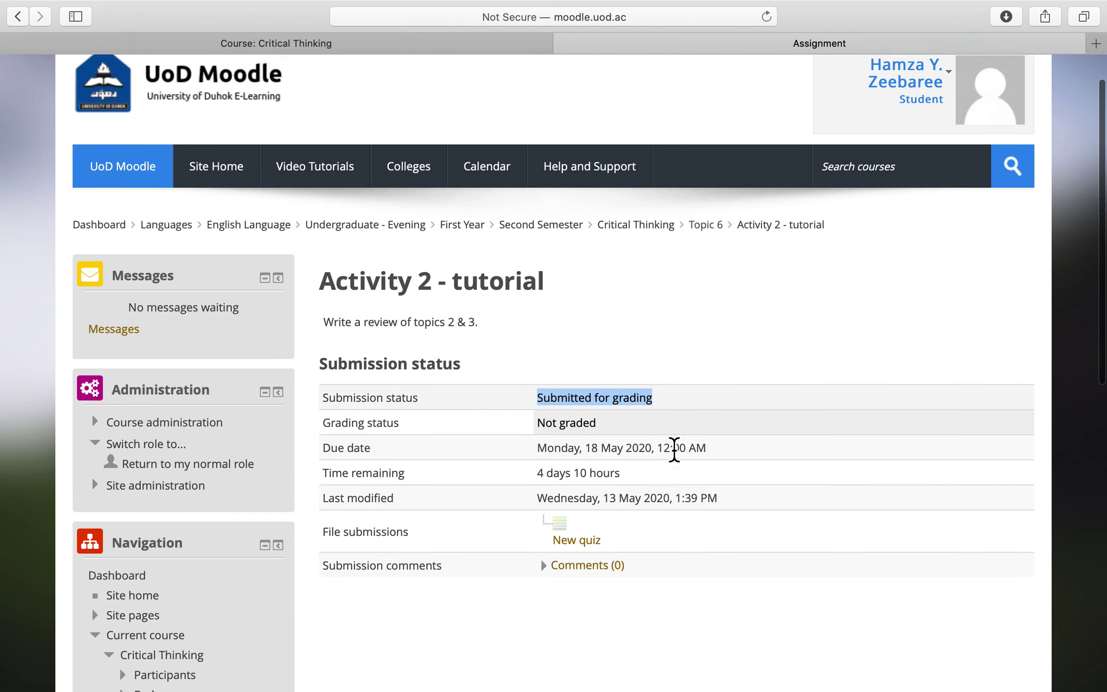
pyautogui.click(675, 502)
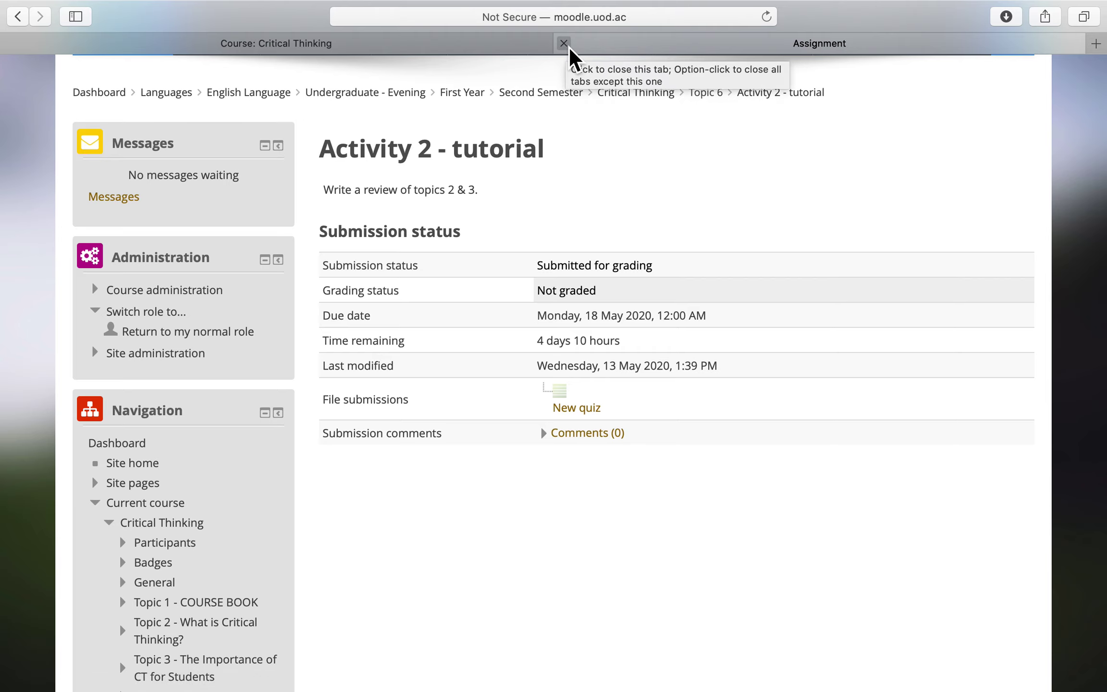
# Close the Activity 2 tab and open Test - tutorial in a new tab.
pyautogui.click(568, 47)
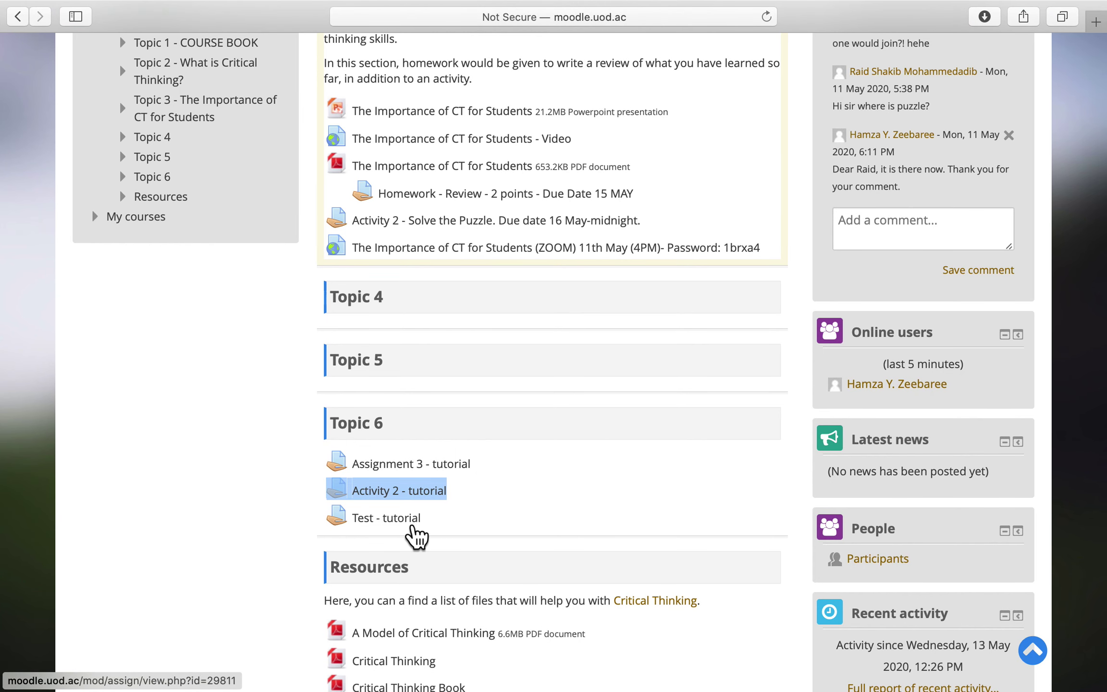
pyautogui.rightClick(416, 535)
pyautogui.click(435, 514)
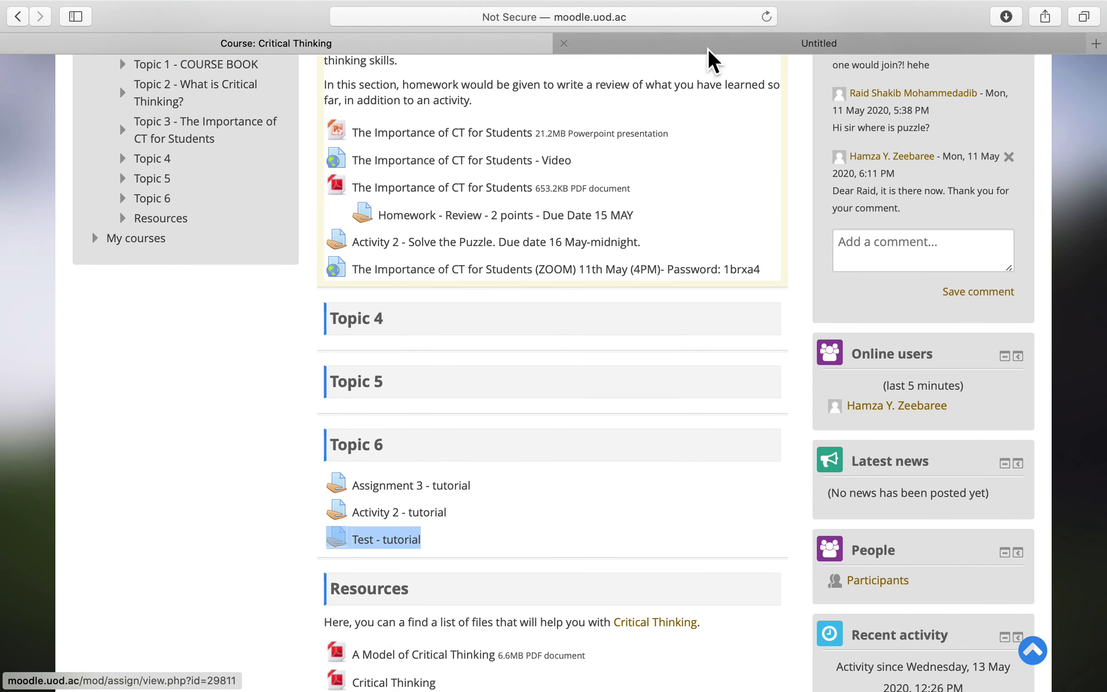
pyautogui.click(711, 49)
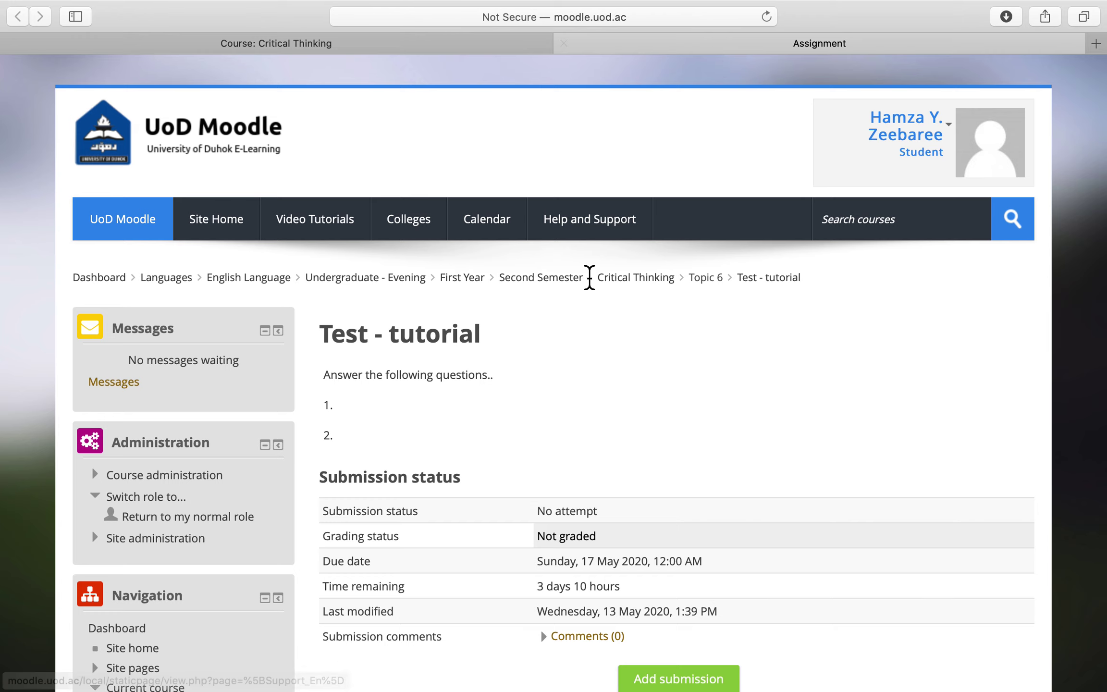
# Highlight the Submission status row showing No attempt for Test - tutorial.
pyautogui.scroll(-3, 536, 336)
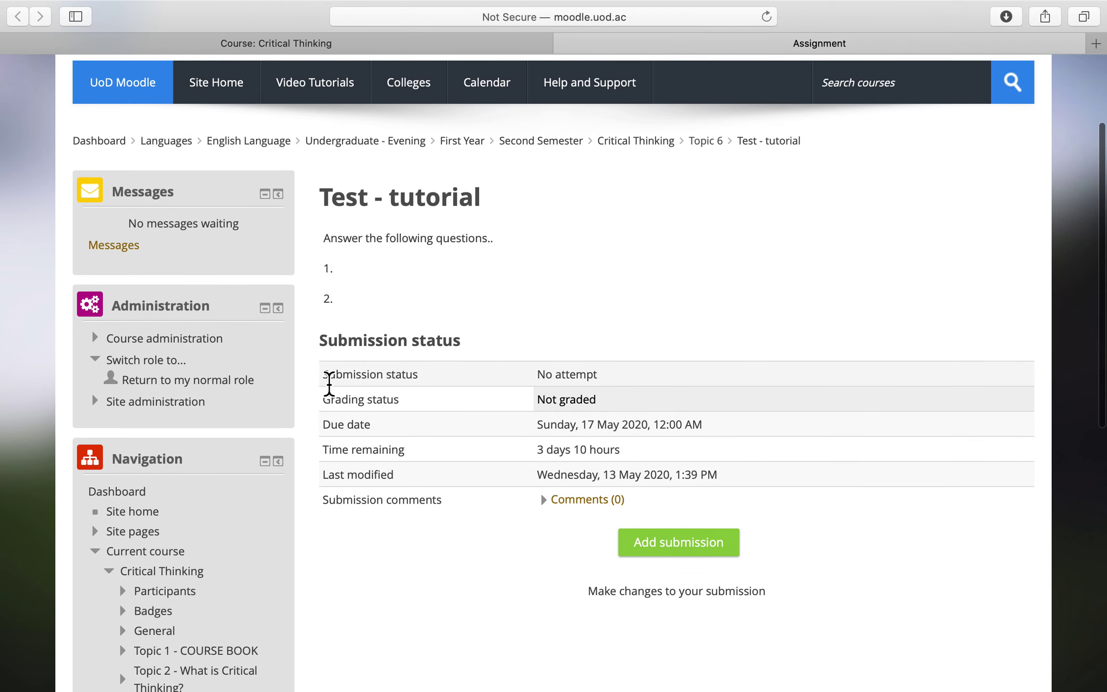
pyautogui.moveTo(322, 377); pyautogui.dragTo(432, 378)
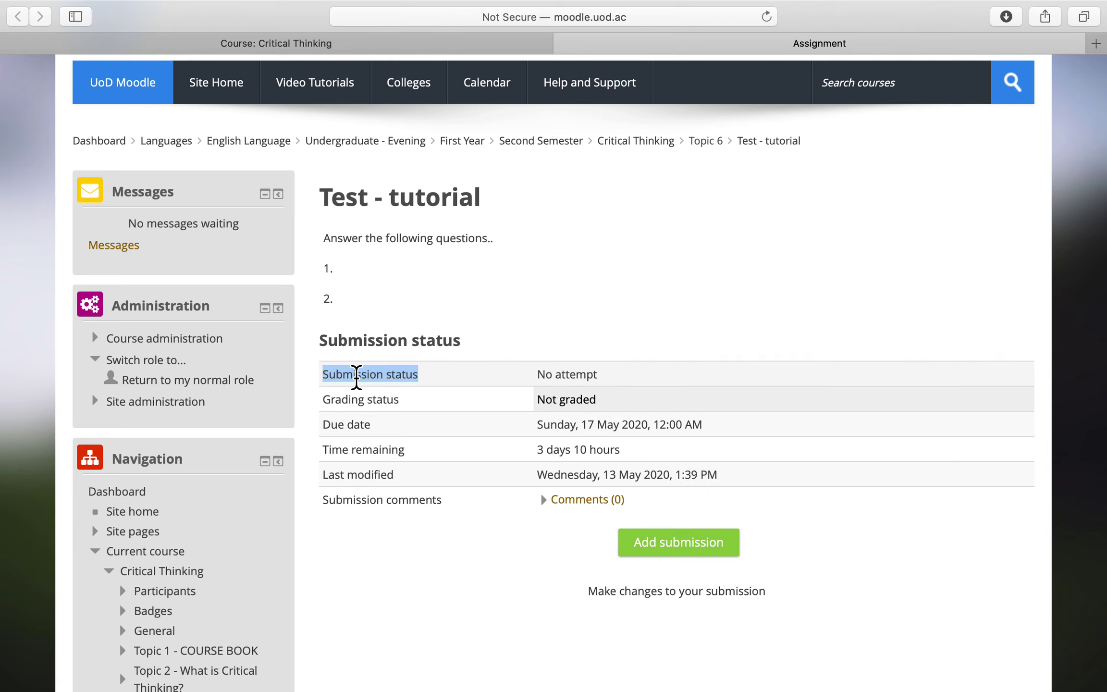
pyautogui.click(542, 377)
pyautogui.moveTo(542, 378); pyautogui.dragTo(608, 375)
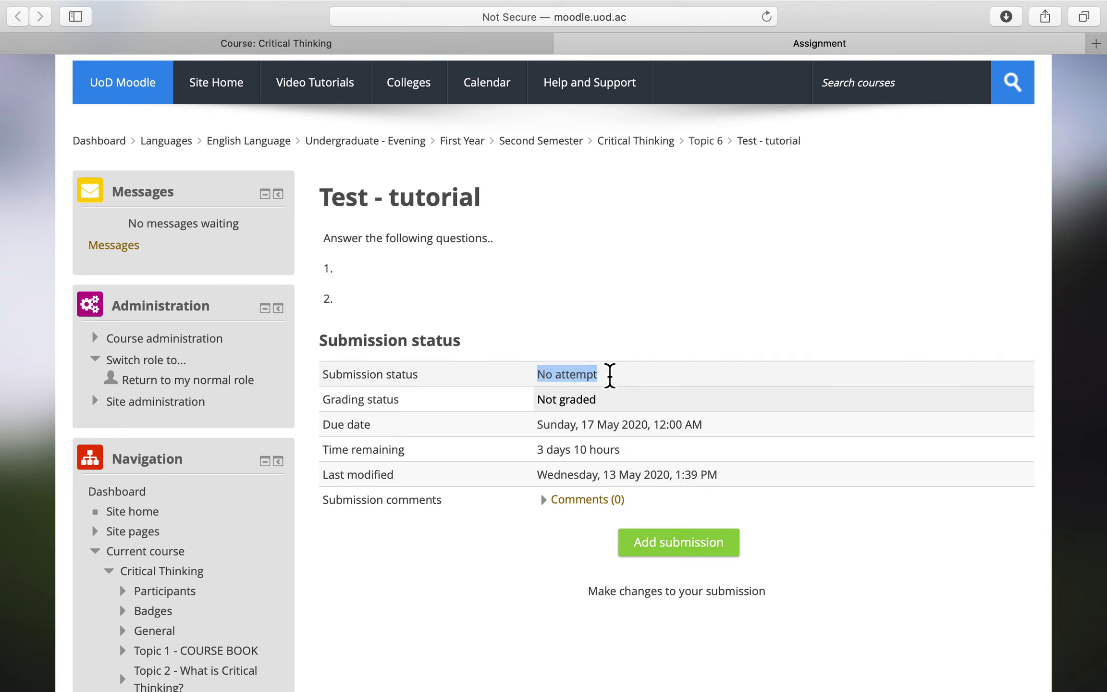
# Add a Test - tutorial submission with online text 'question 1 is about ...' and save it.
pyautogui.click(726, 541)
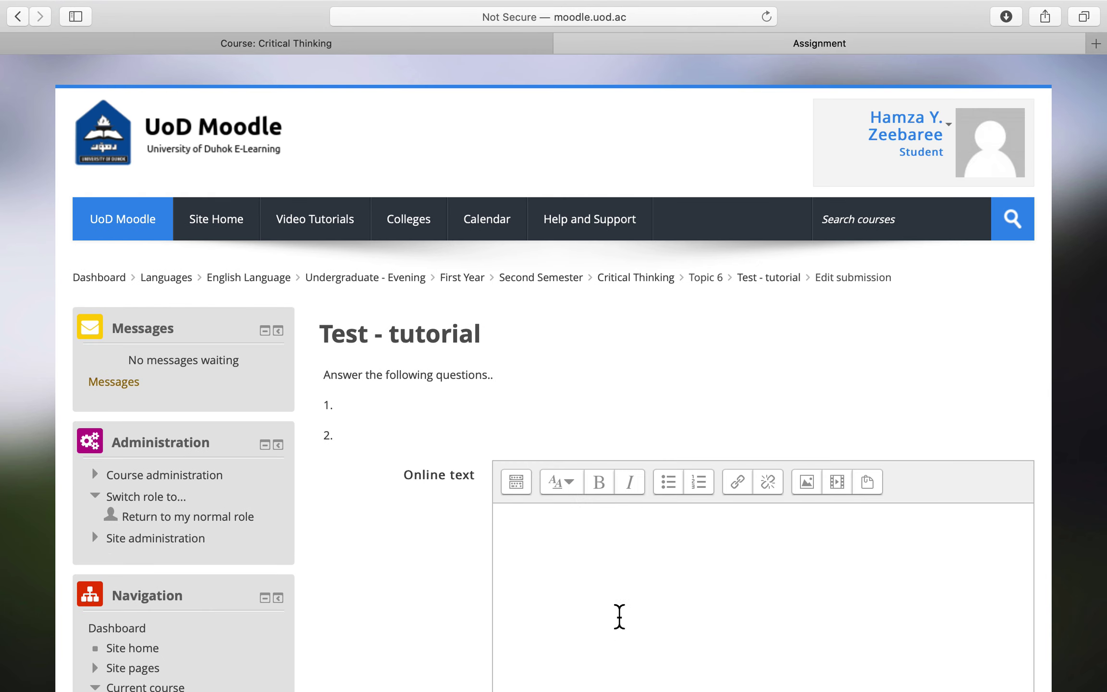
pyautogui.click(566, 550)
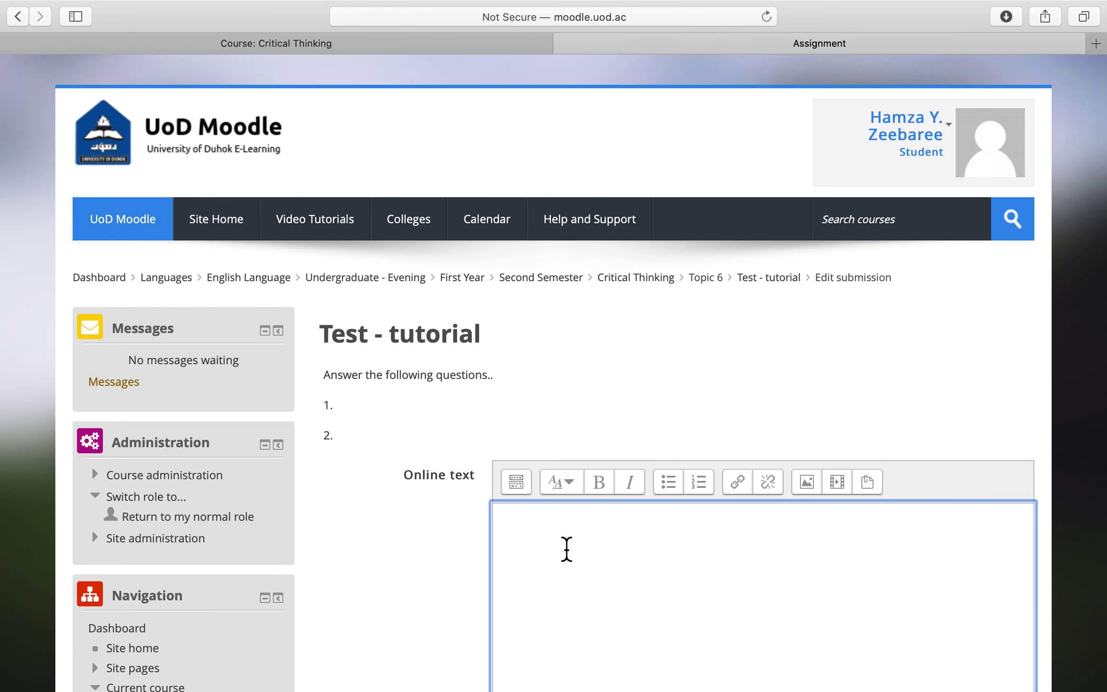
pyautogui.write('quesgtion')
pyautogui.press('BackSpace')
pyautogui.press('BackSpace')
pyautogui.press('BackSpace')
pyautogui.press('BackSpace')
pyautogui.press('BackSpace')
pyautogui.write('tions')
pyautogui.press('BackSpace')
pyautogui.write('1 is about ')
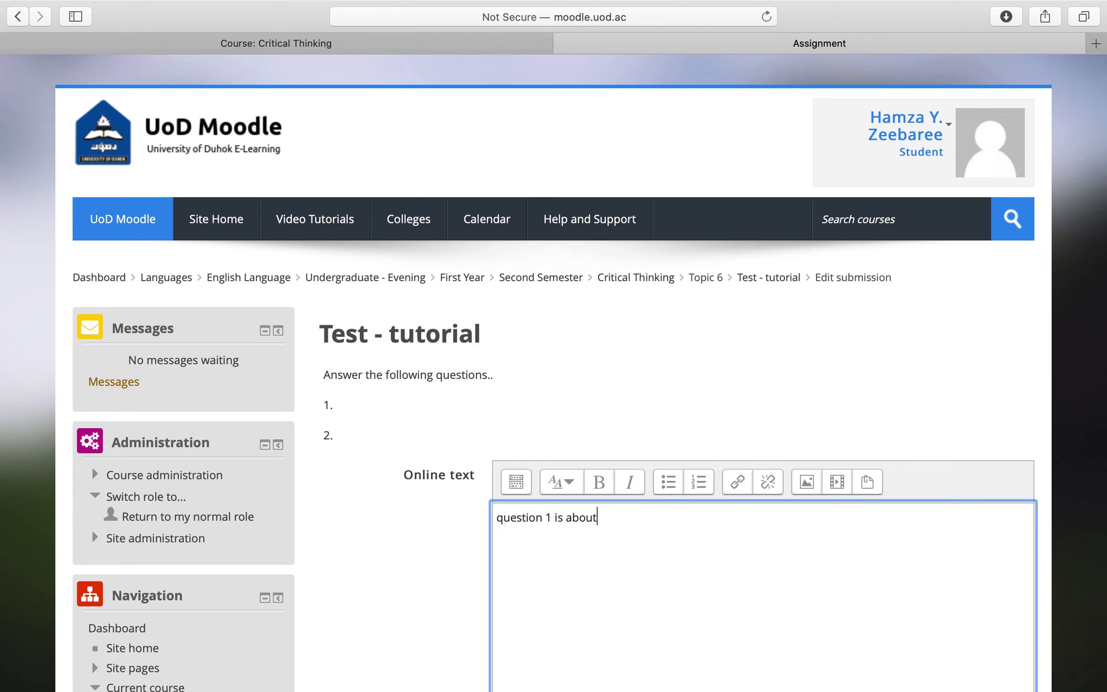
pyautogui.write('...')
pyautogui.scroll(-3, 489, 393)
pyautogui.scroll(-1, 489, 393)
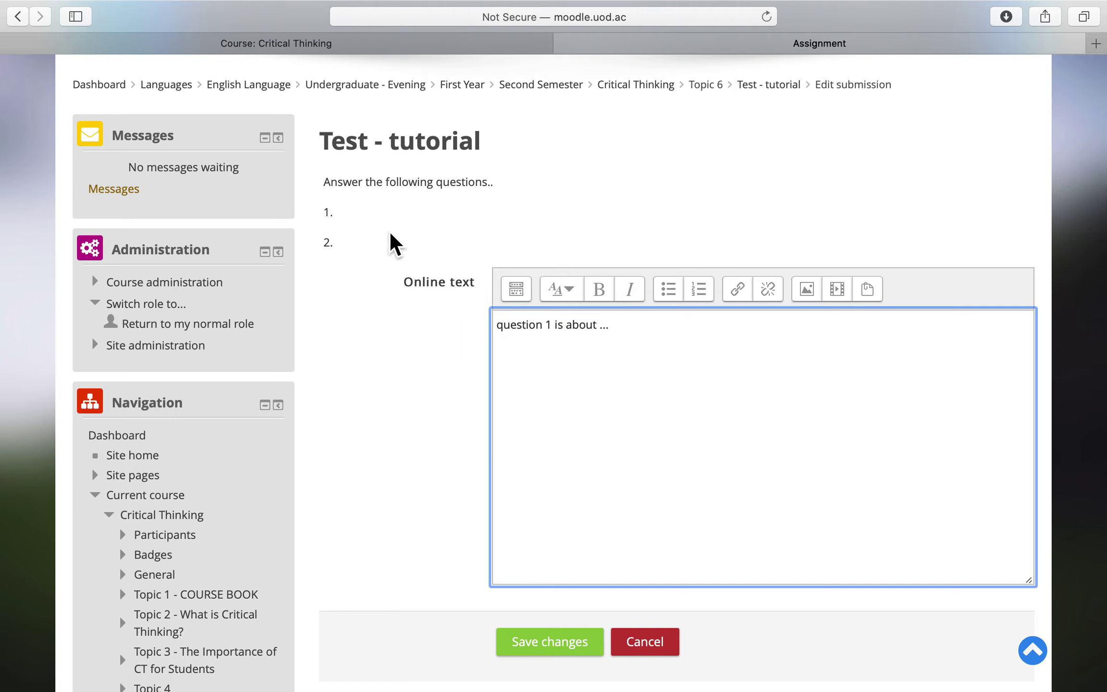
pyautogui.click(595, 648)
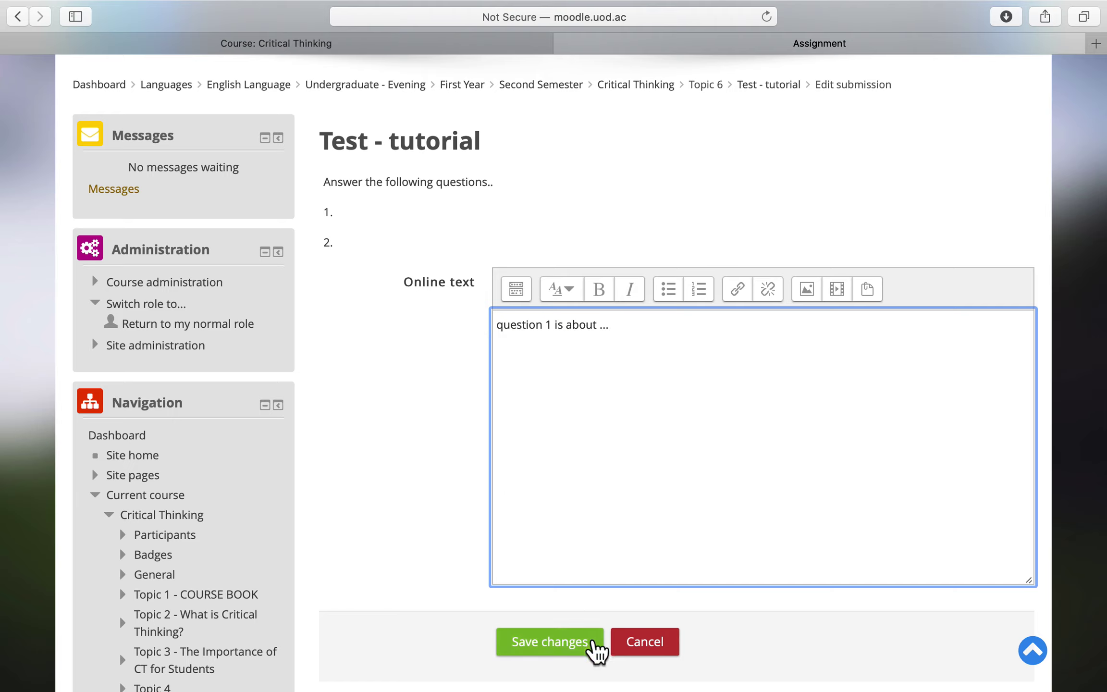
pyautogui.scroll(-2, 586, 644)
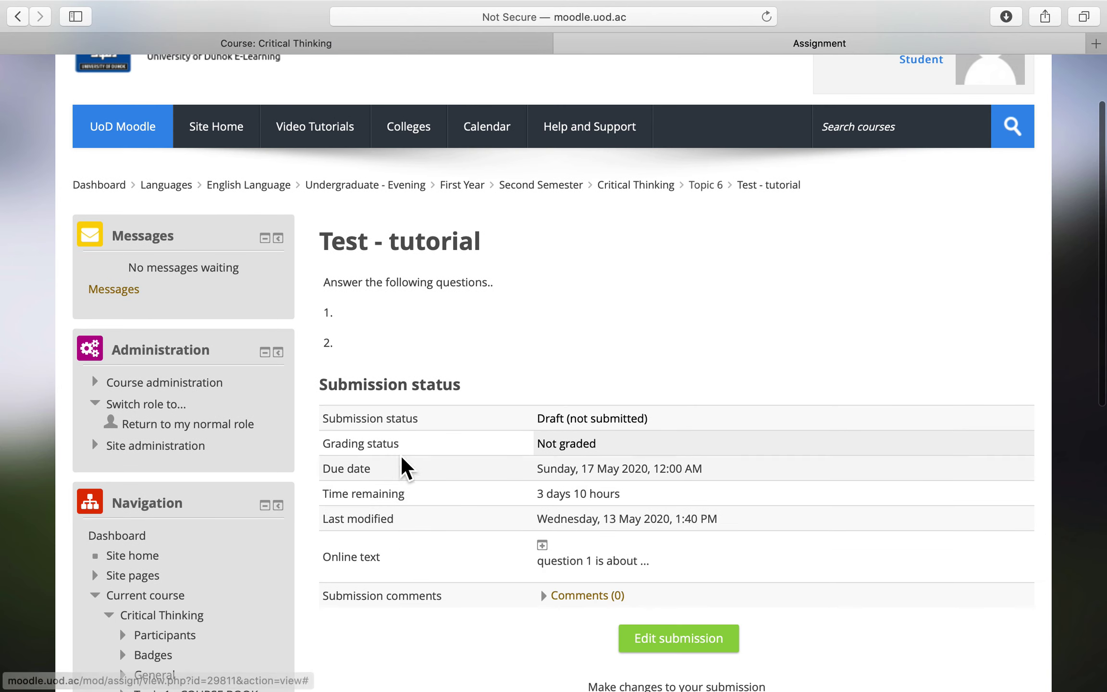
pyautogui.moveTo(326, 425); pyautogui.dragTo(452, 419)
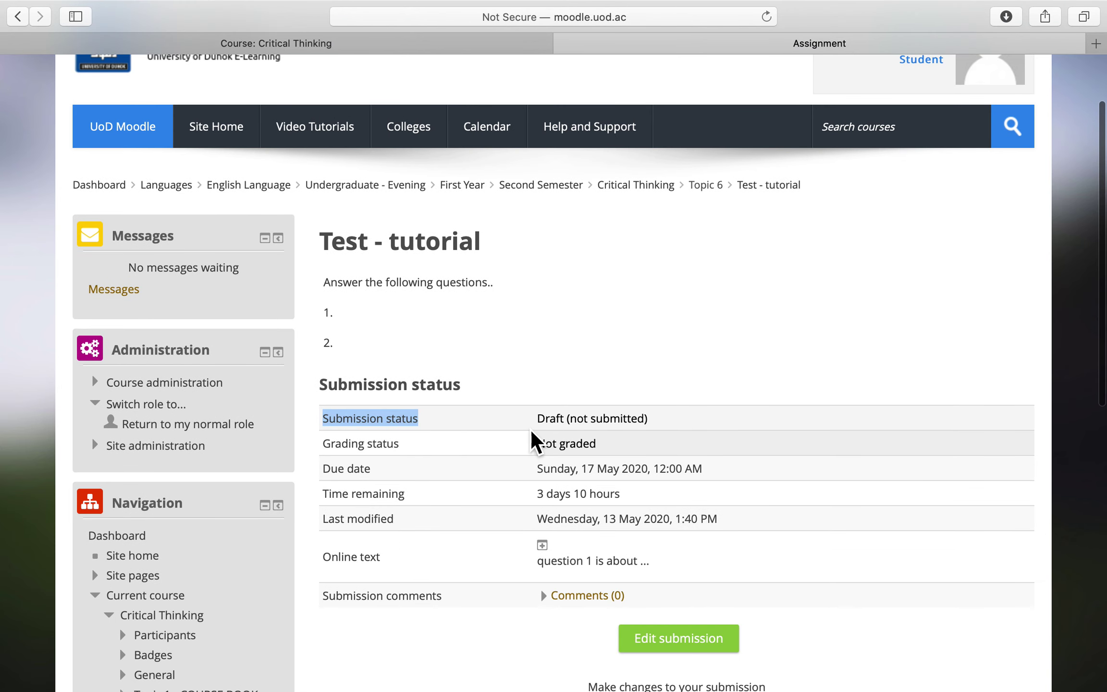
pyautogui.moveTo(541, 424); pyautogui.dragTo(657, 424)
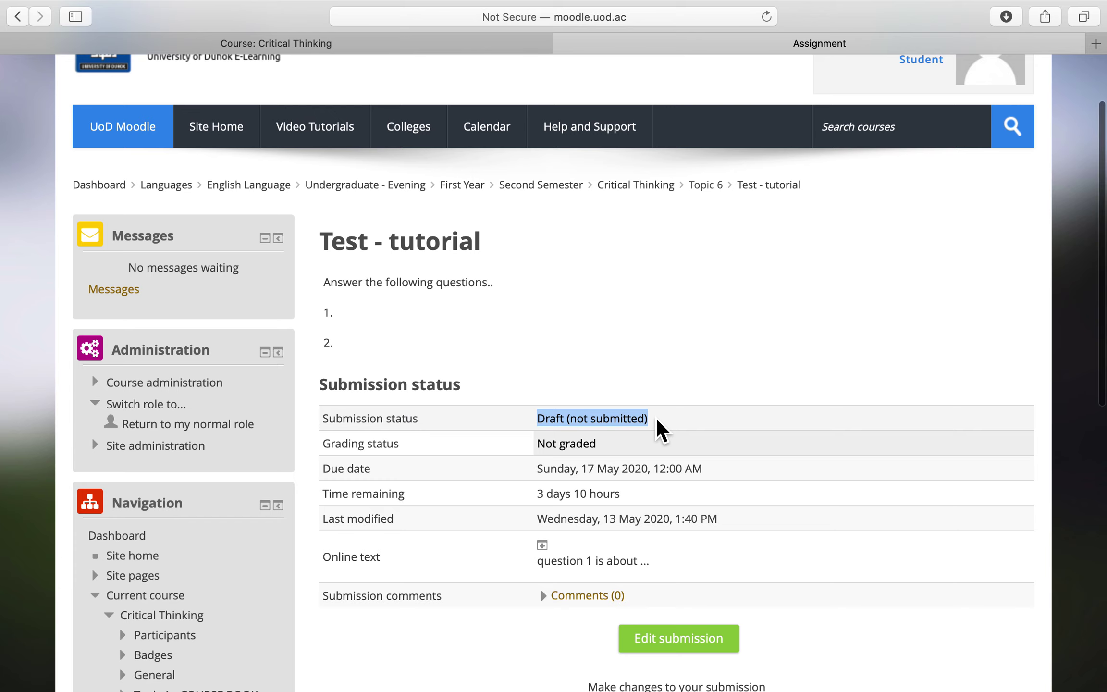
pyautogui.scroll(-1, 659, 428)
pyautogui.scroll(-2, 656, 422)
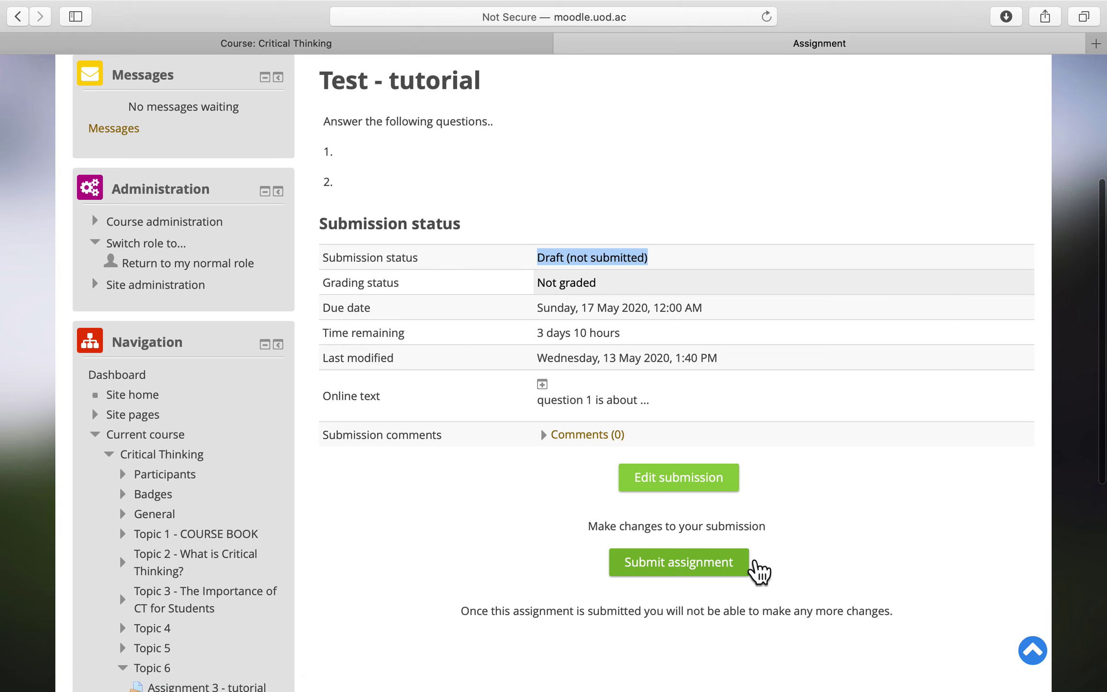
# Submit Test - tutorial for grading, ticking the 'This assignment is my own work' declaration.
pyautogui.click(754, 566)
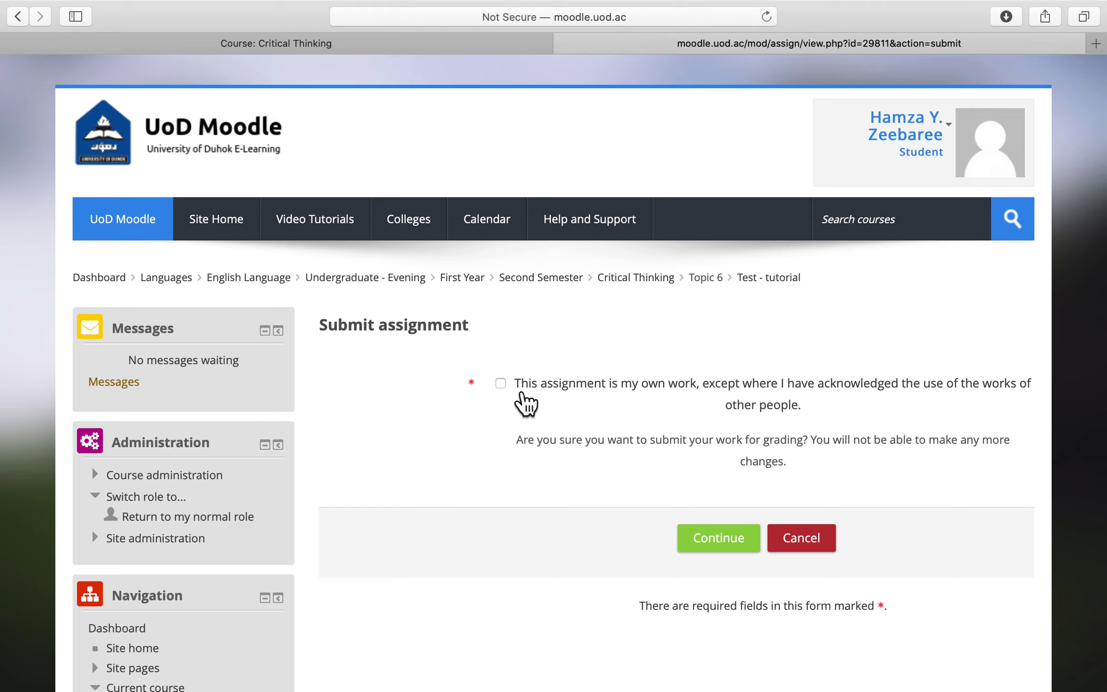
pyautogui.moveTo(515, 387); pyautogui.dragTo(1003, 402)
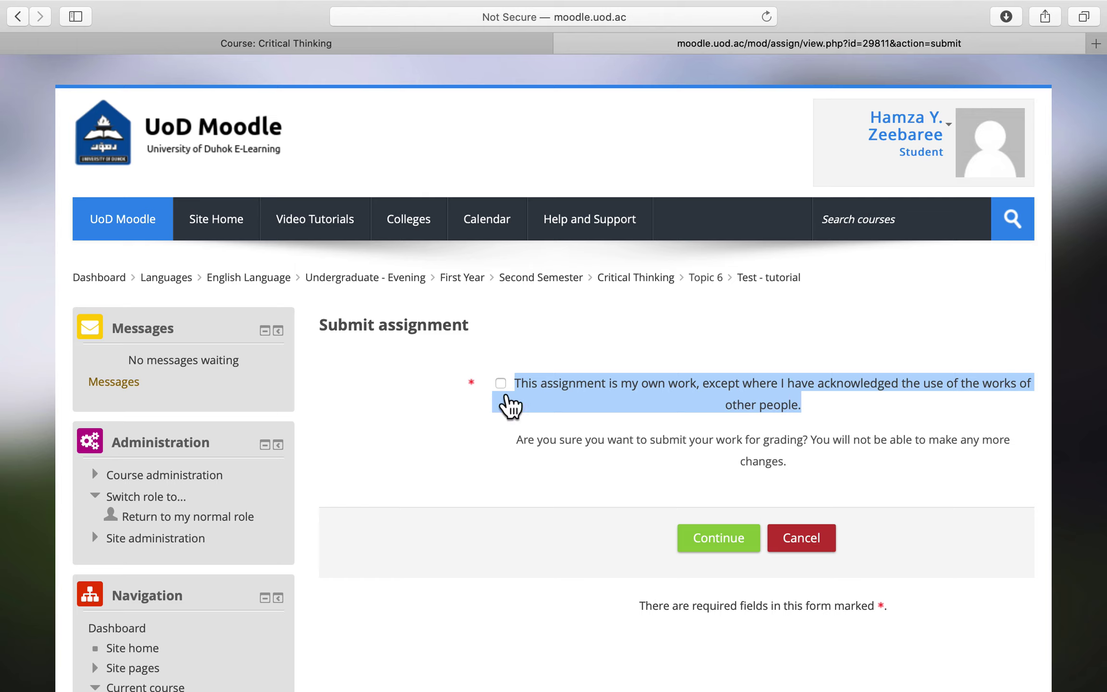
pyautogui.click(508, 393)
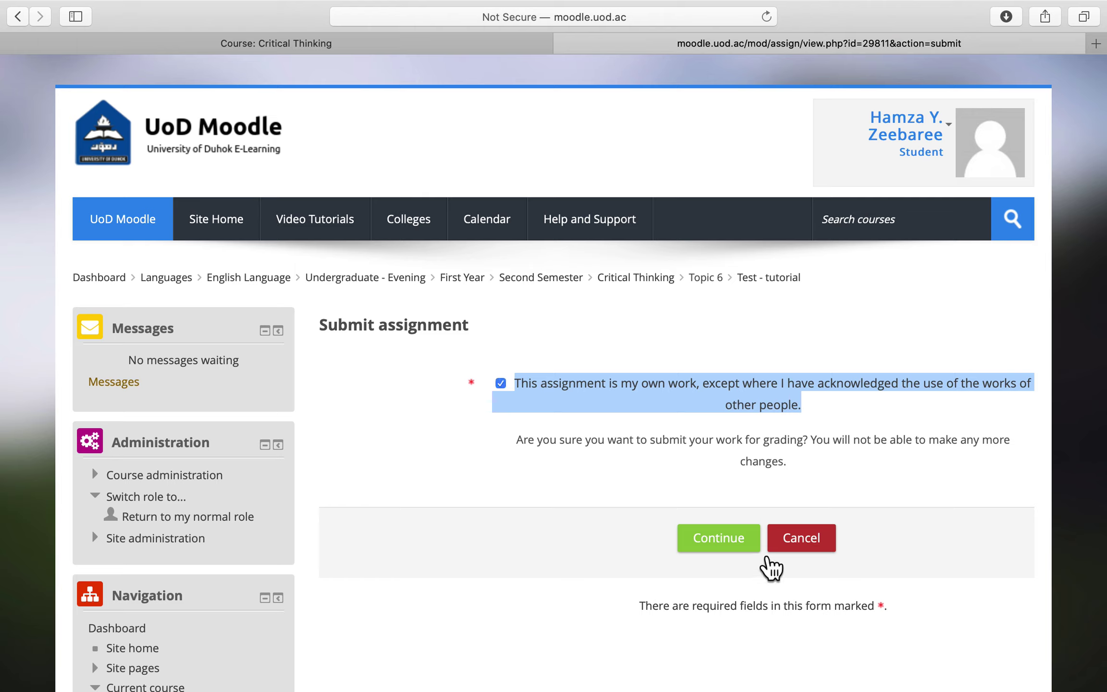
pyautogui.click(759, 547)
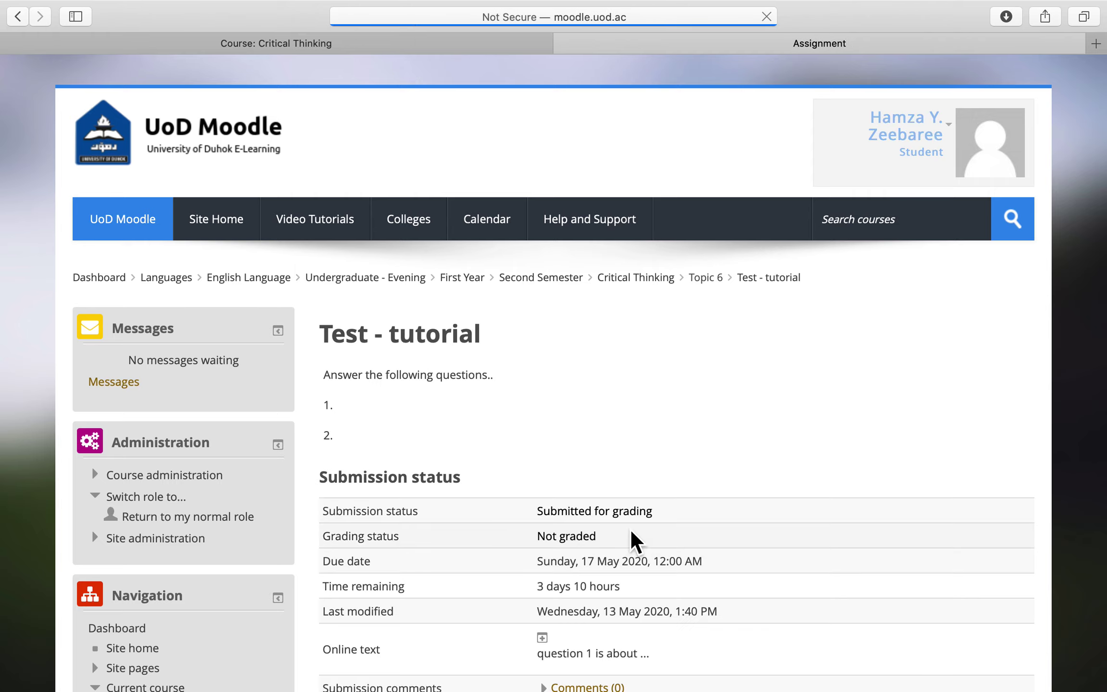
pyautogui.scroll(-3, 457, 467)
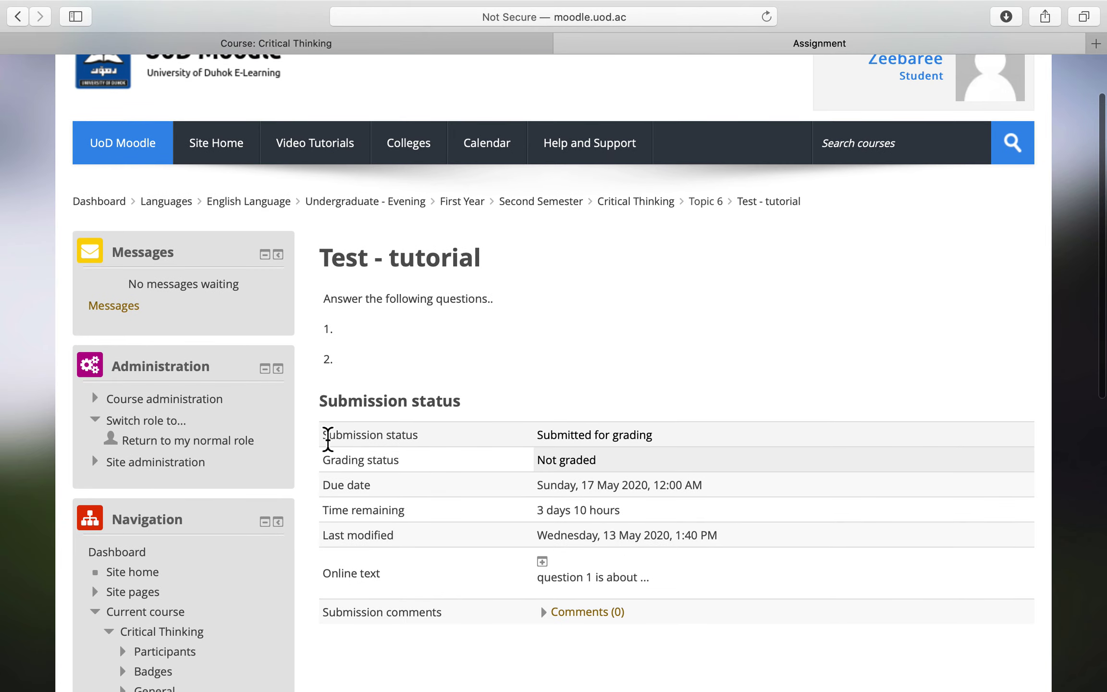
pyautogui.moveTo(326, 438); pyautogui.dragTo(444, 440)
pyautogui.click(540, 439)
pyautogui.moveTo(540, 440); pyautogui.dragTo(662, 443)
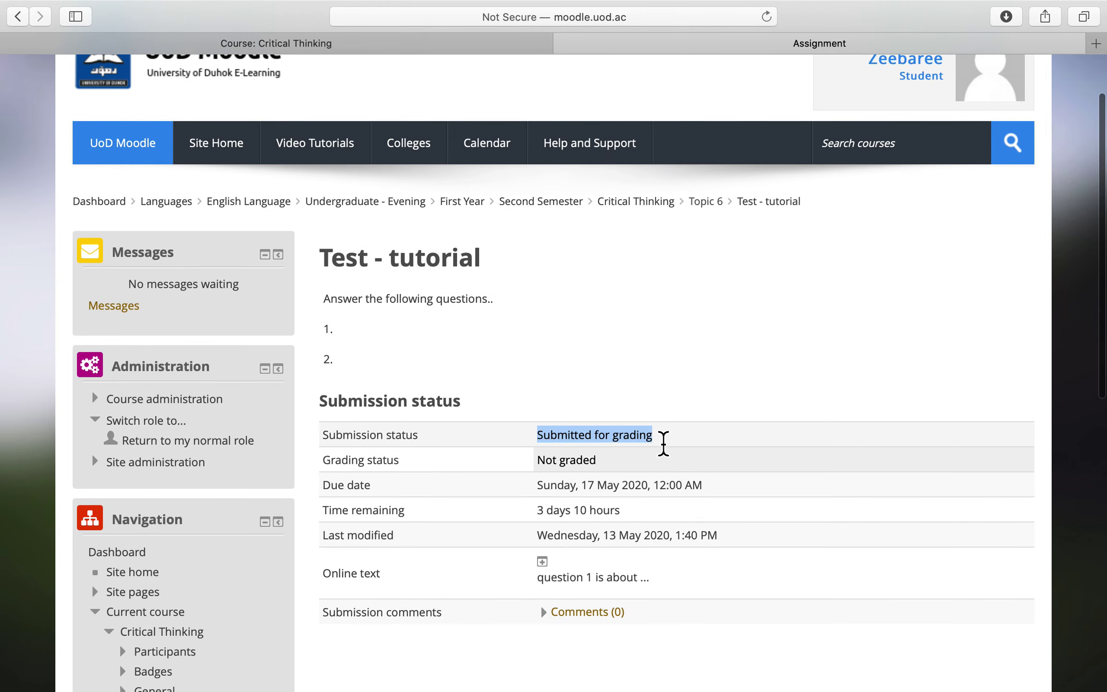
pyautogui.scroll(-2, 662, 445)
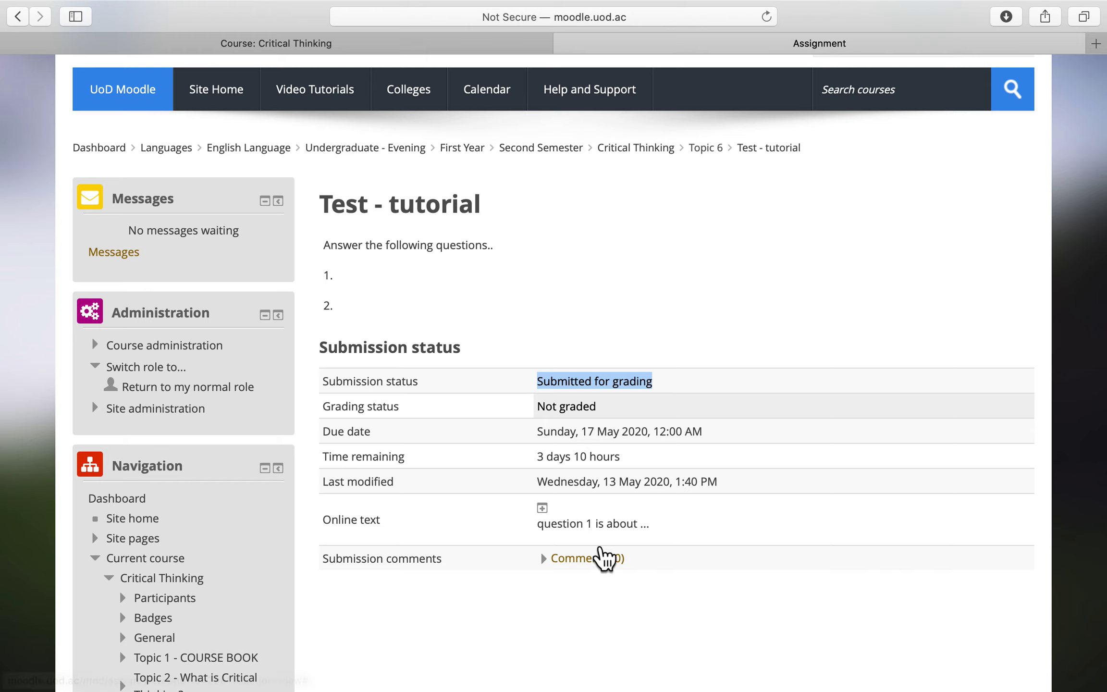
pyautogui.moveTo(326, 385); pyautogui.dragTo(421, 384)
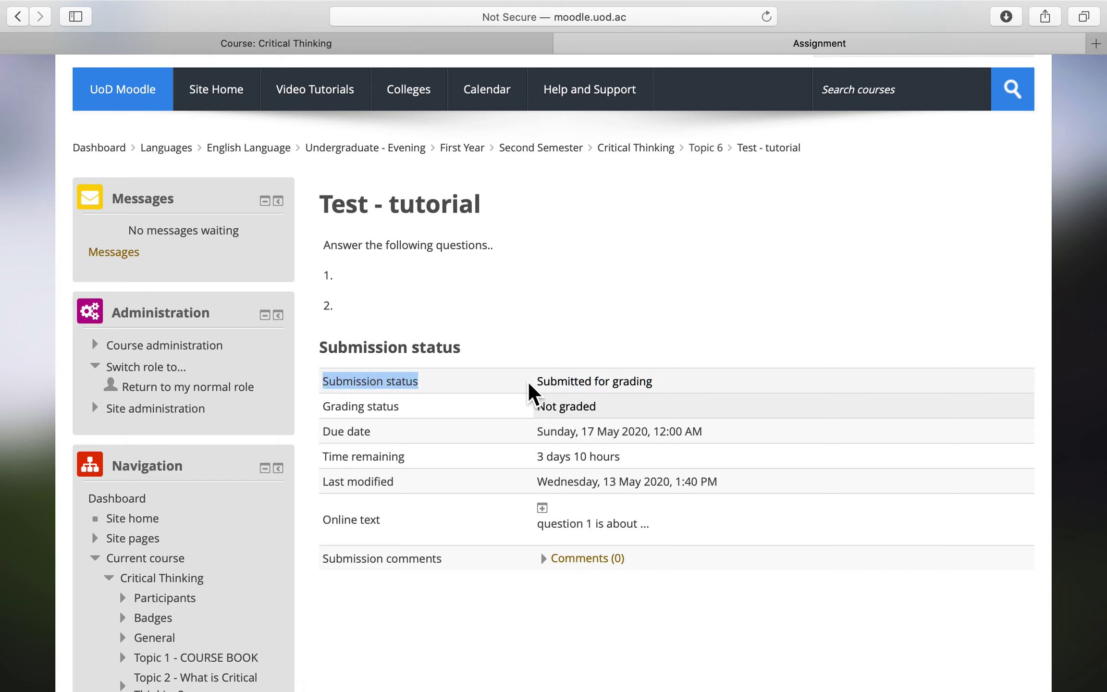
pyautogui.moveTo(538, 385); pyautogui.dragTo(662, 382)
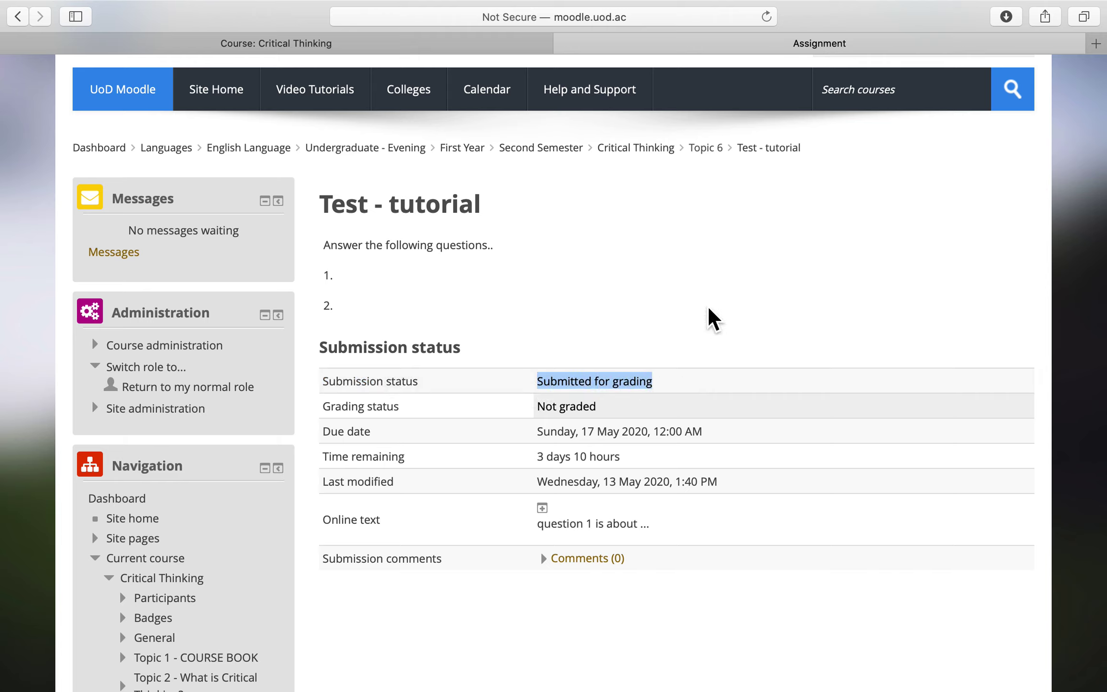